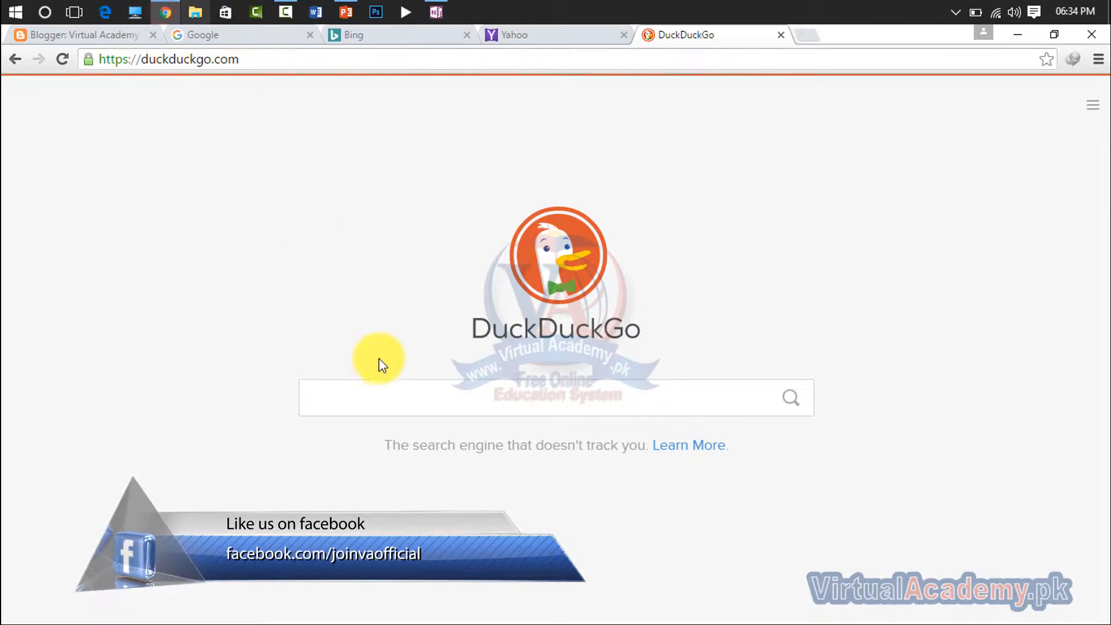
# Look through the open Google, Bing, Yahoo and DuckDuckGo home pages.
pyautogui.click(237, 35)
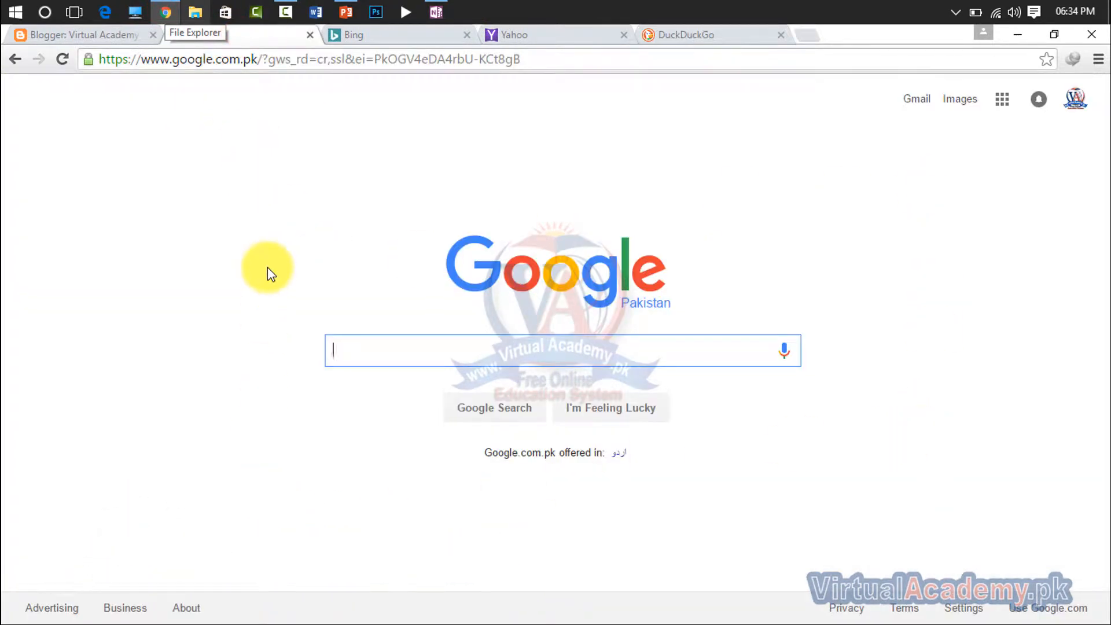
pyautogui.click(367, 36)
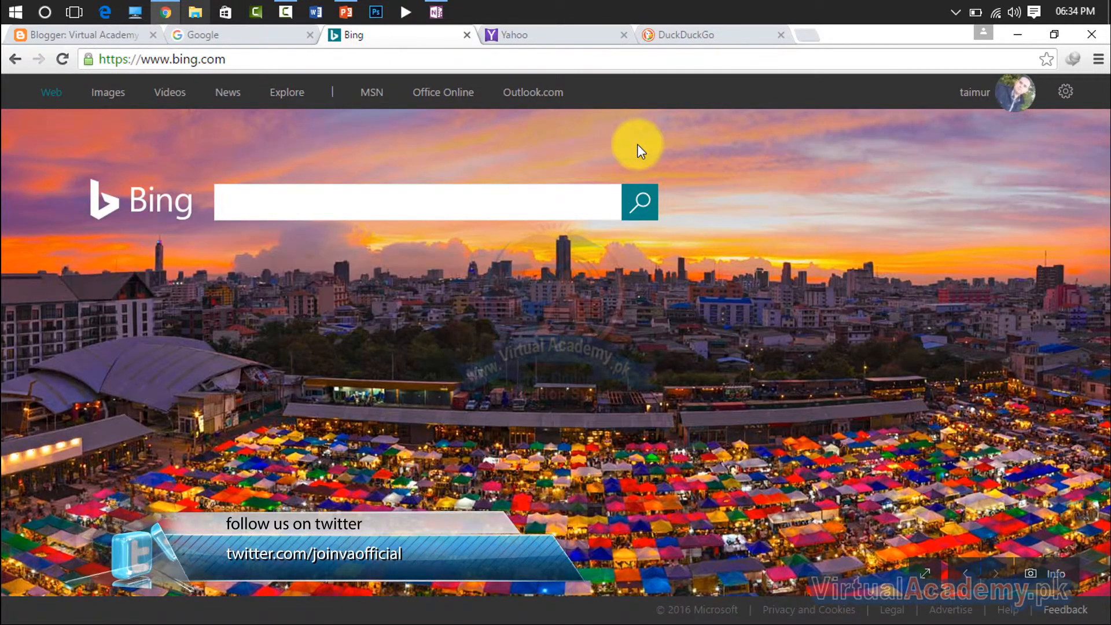
pyautogui.hotkey('ctrl', 'Tab')
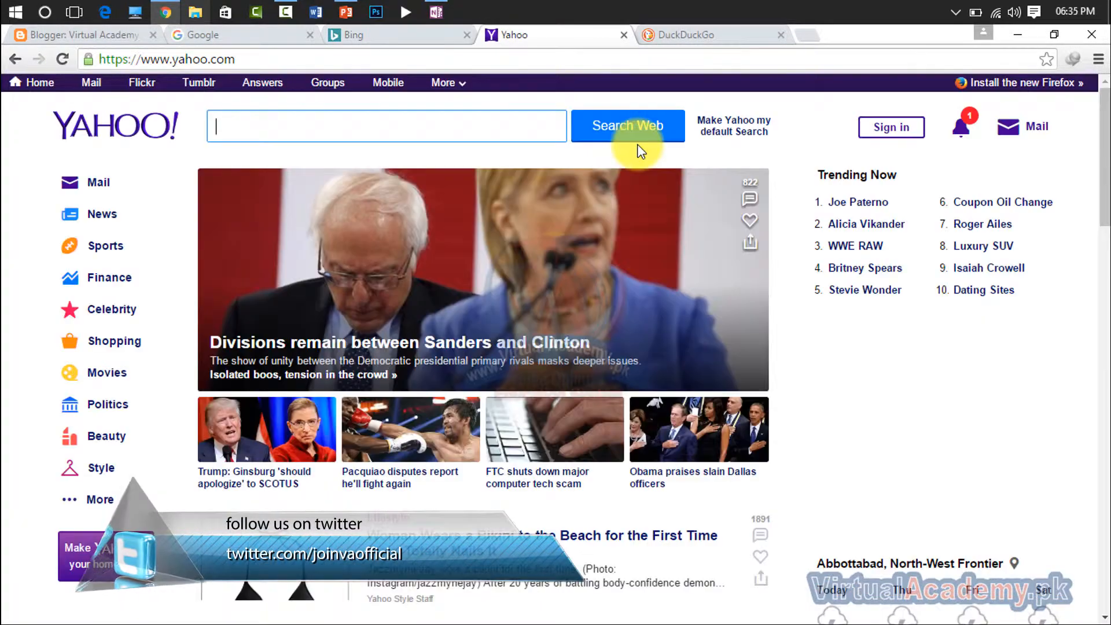
pyautogui.hotkey('ctrl', 'Tab')
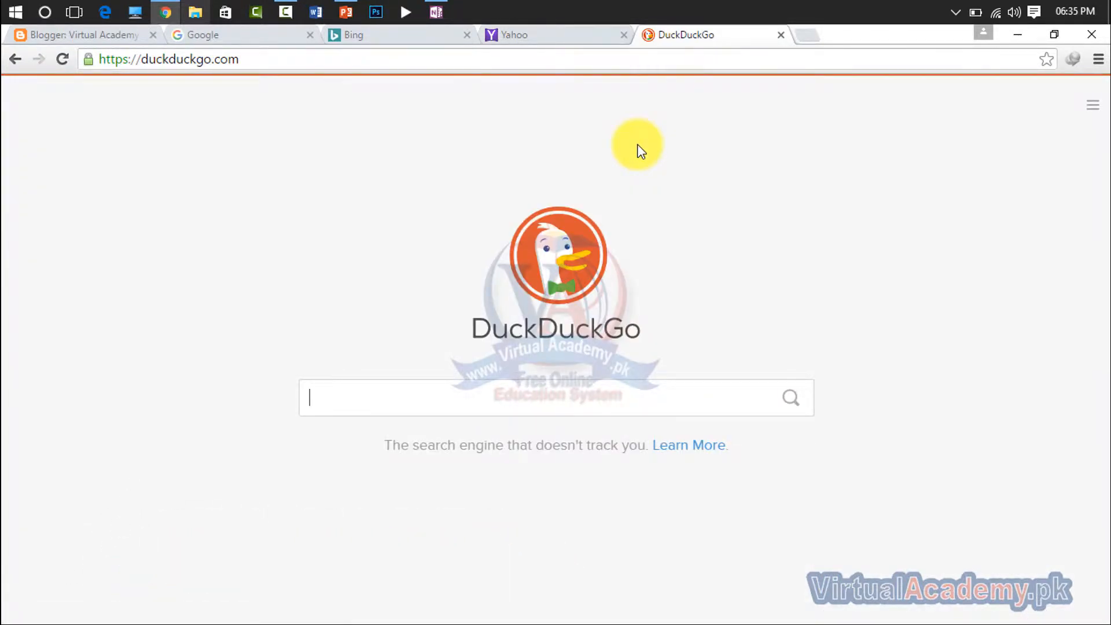
pyautogui.hotkey('ctrl', '2')
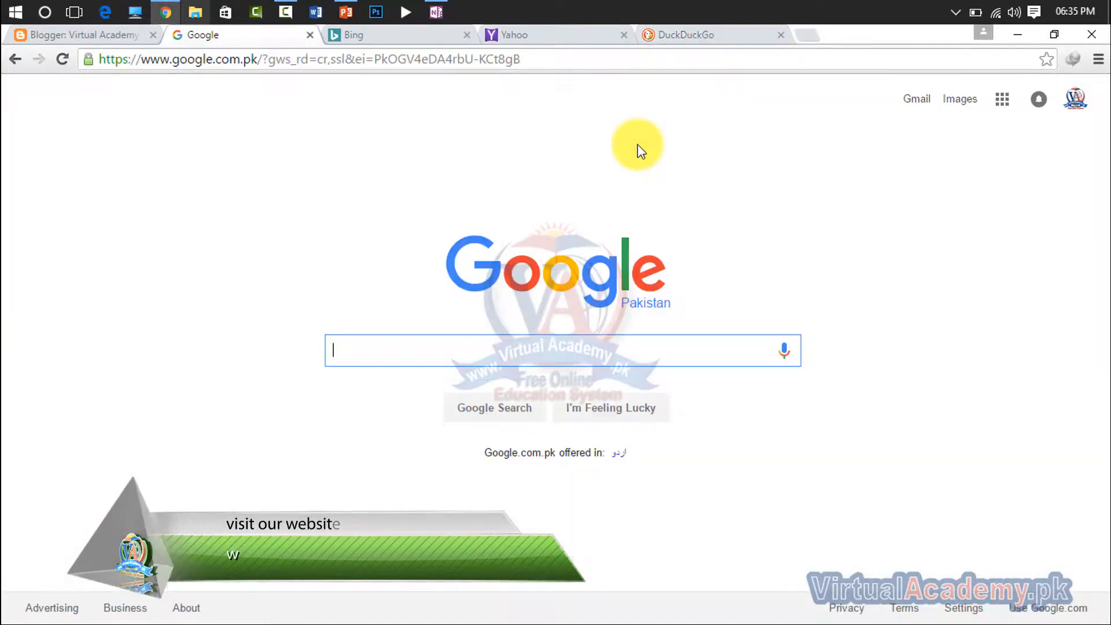
pyautogui.hotkey('ctrl', 'Tab')
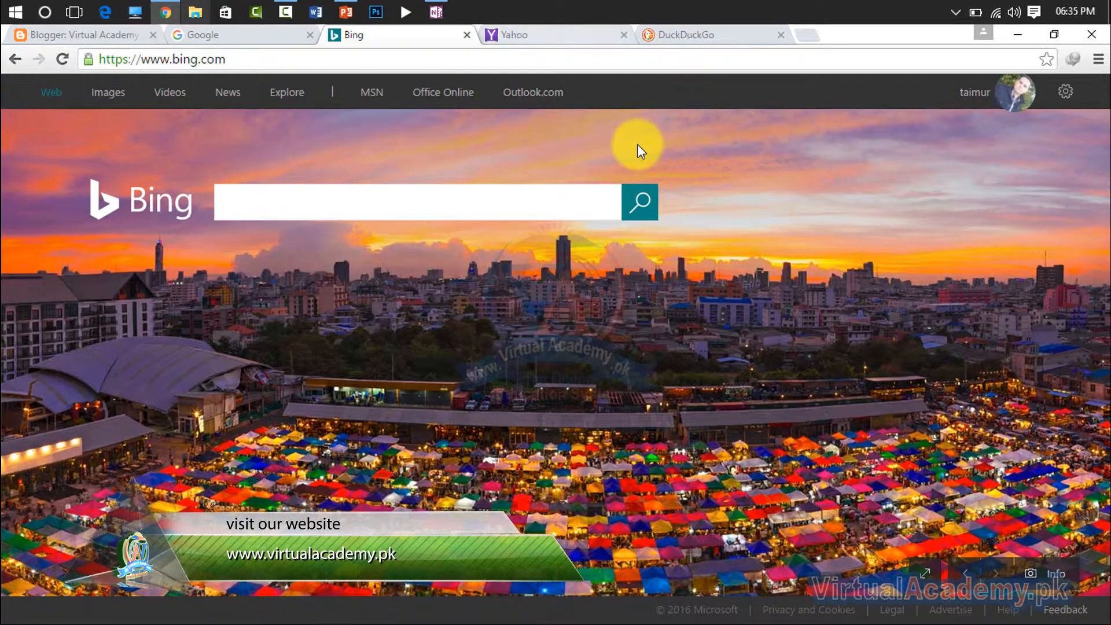
pyautogui.hotkey('ctrl', 'Tab')
pyautogui.hotkey('ctrl', 'shift', 'Tab')
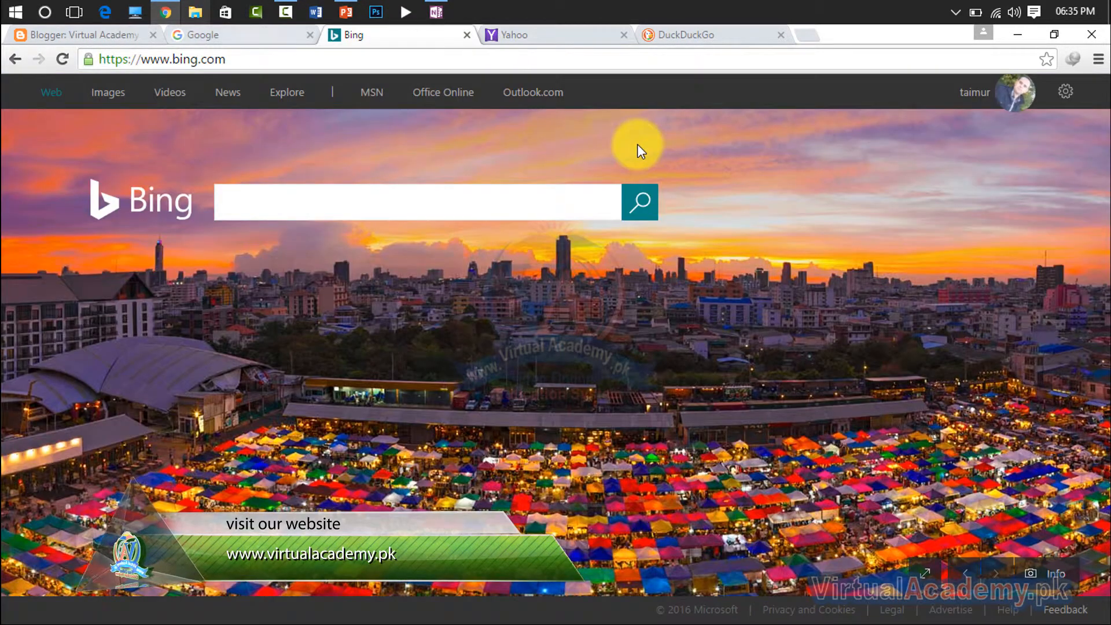
pyautogui.hotkey('ctrl', 'shift', 'Tab')
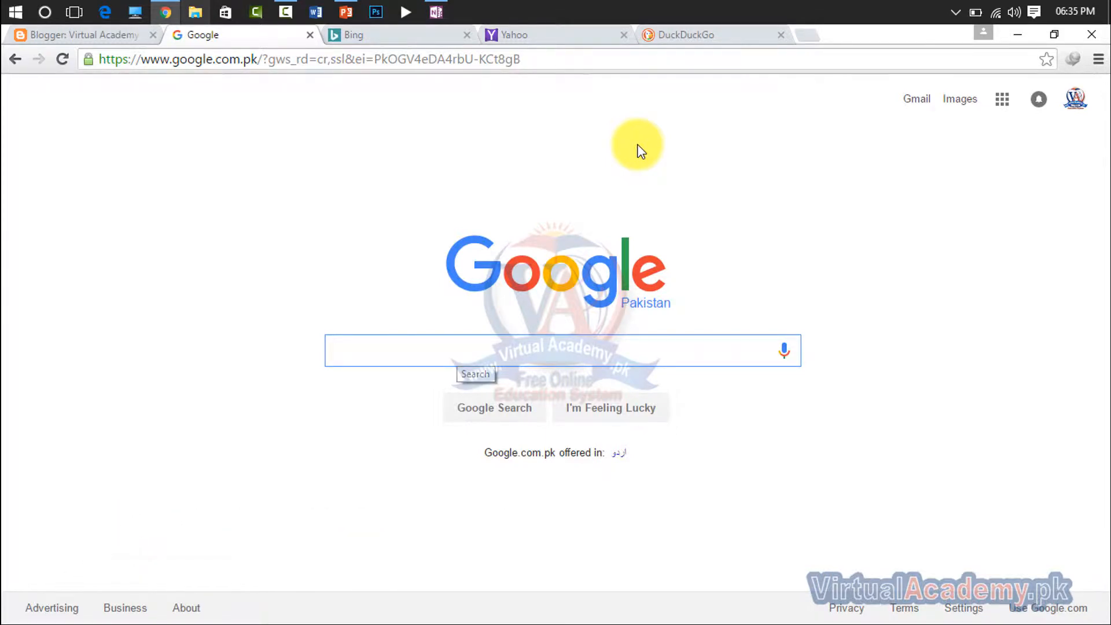
pyautogui.hotkey('ctrl', 'Tab')
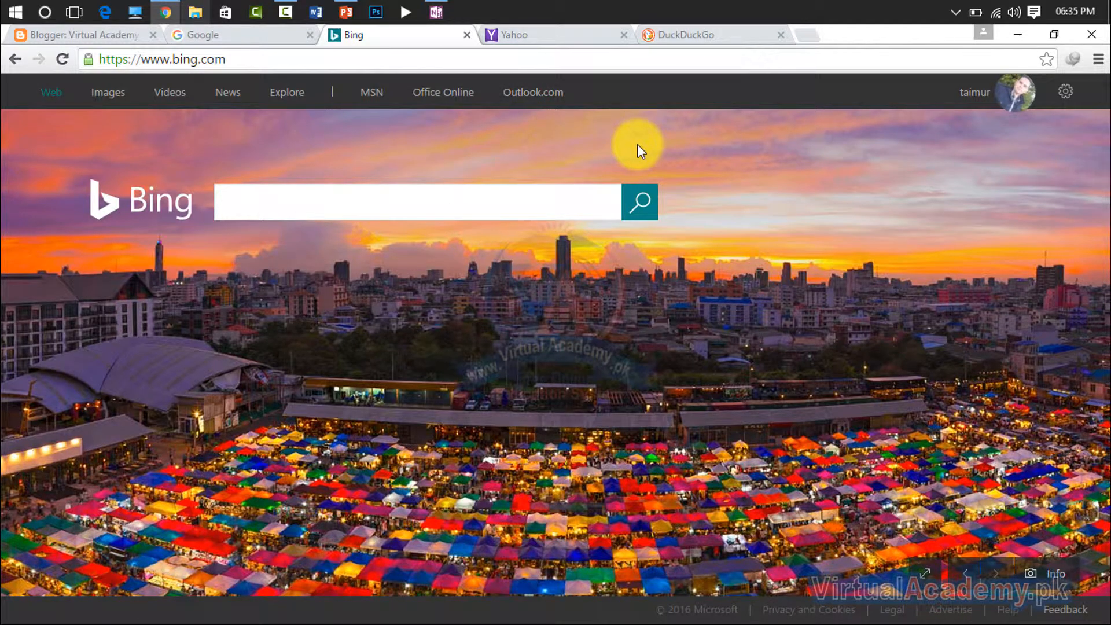
pyautogui.hotkey('ctrl', 'Tab')
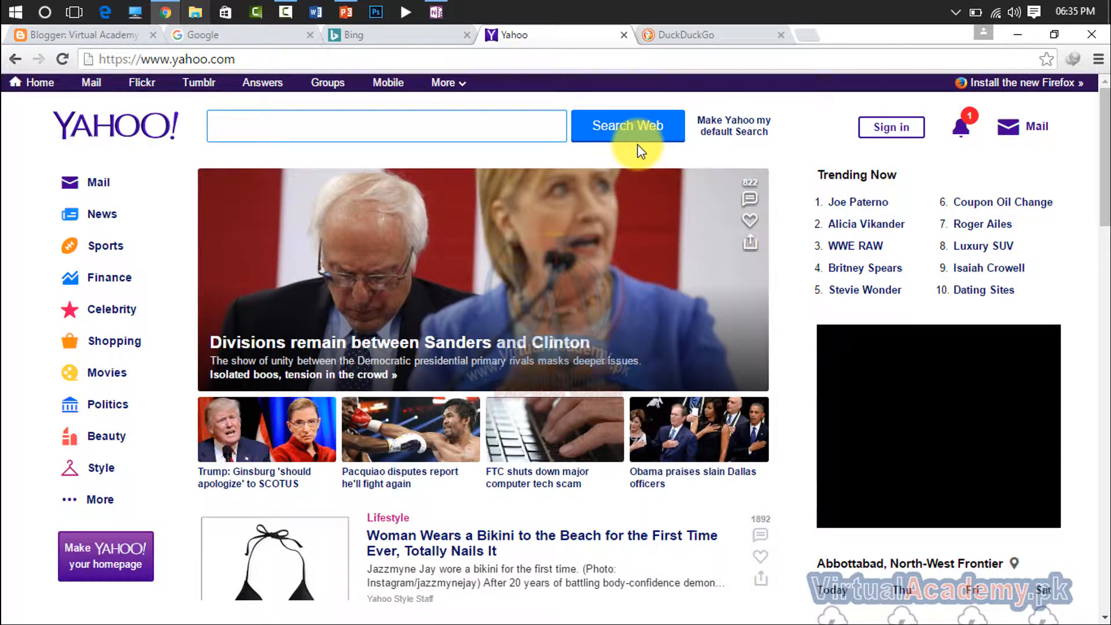
pyautogui.hotkey('ctrl', '2')
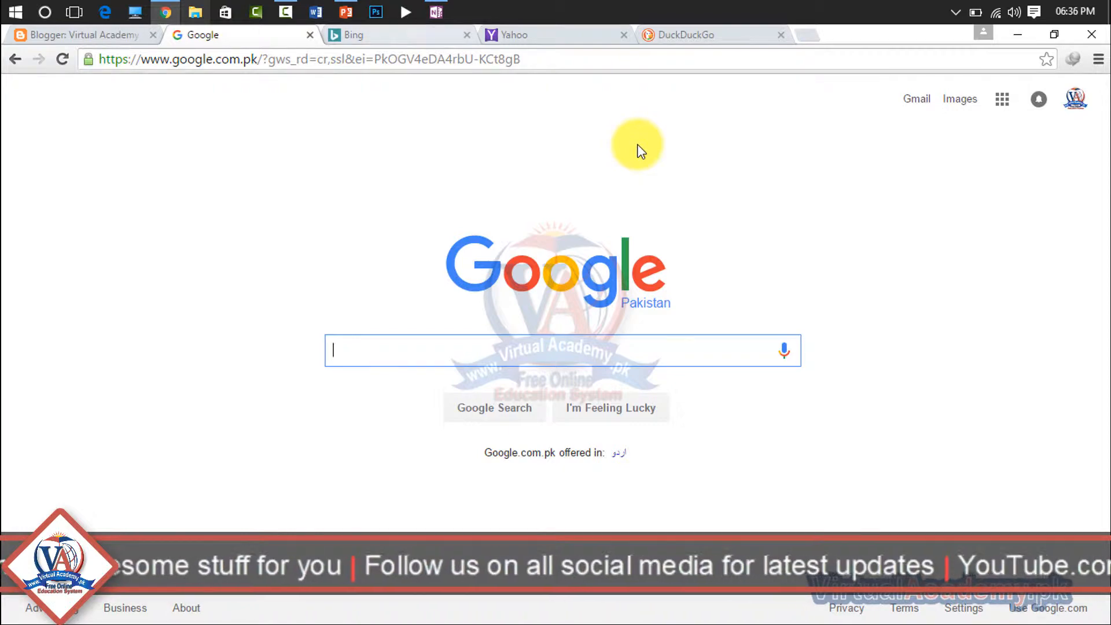
pyautogui.hotkey('ctrl', 'Tab')
pyautogui.hotkey('ctrl', 'Tab')
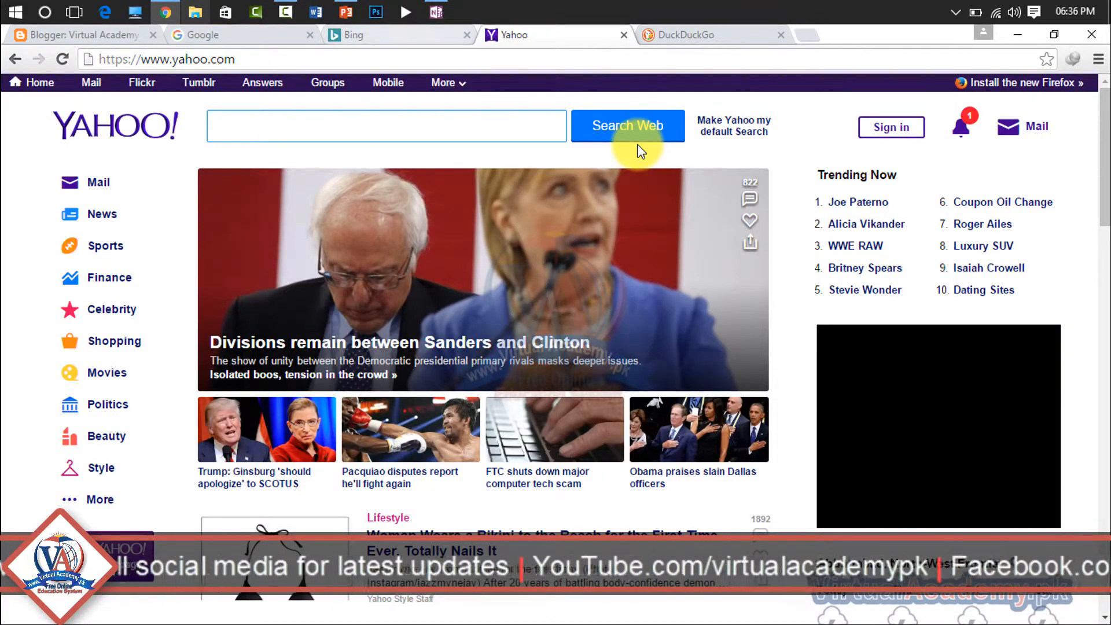
# Close the DuckDuckGo page, keeping the other search engine pages open.
pyautogui.hotkey('ctrl', 'shift', 'Tab')
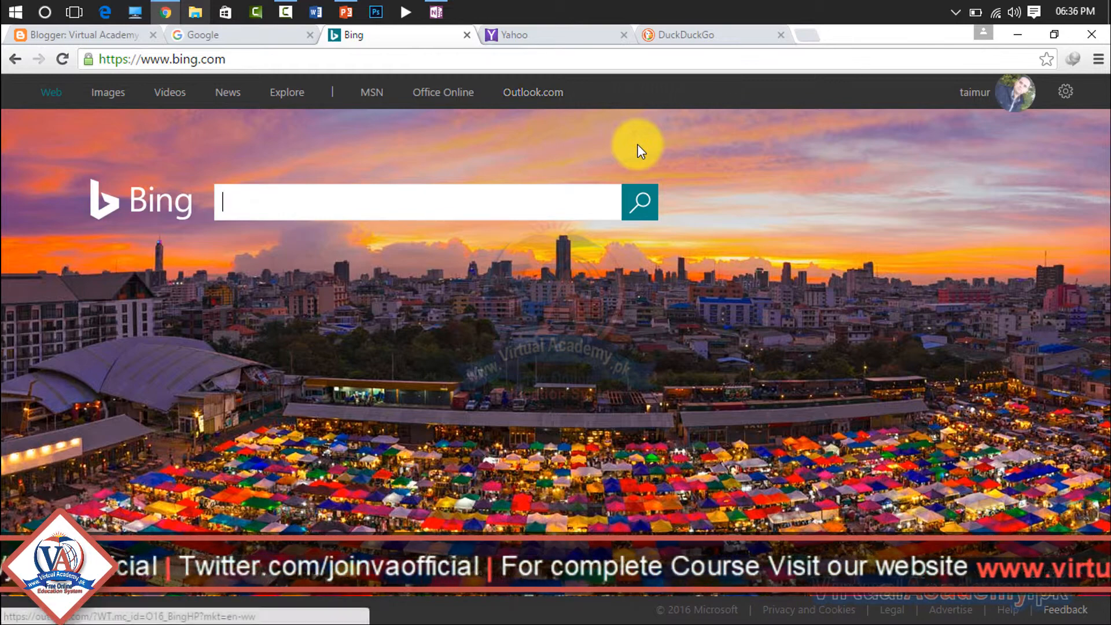
pyautogui.hotkey('ctrl', 'Tab')
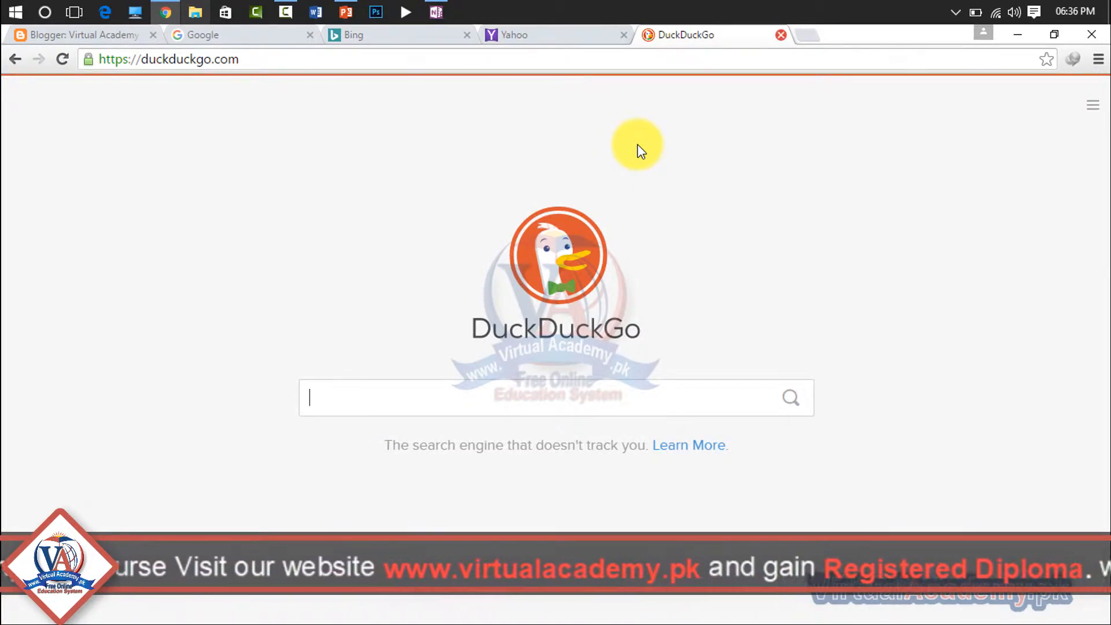
pyautogui.hotkey('ctrl', 'w')
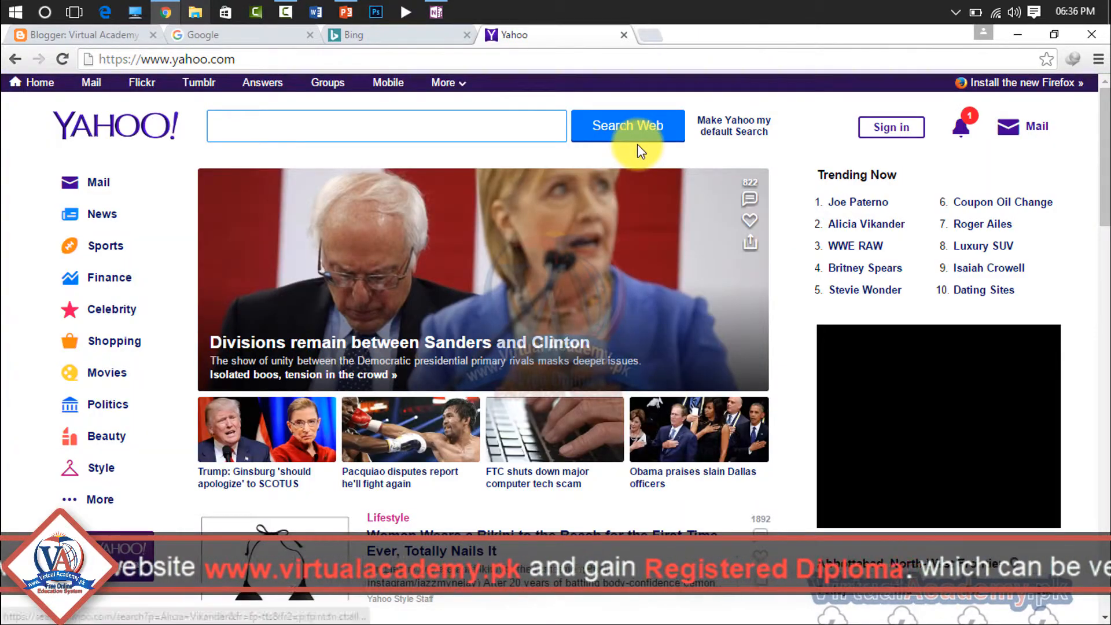
# Examine the Bing and Yahoo home pages alternately to compare the two search engines.
pyautogui.hotkey('ctrl', 'shift', 'Tab')
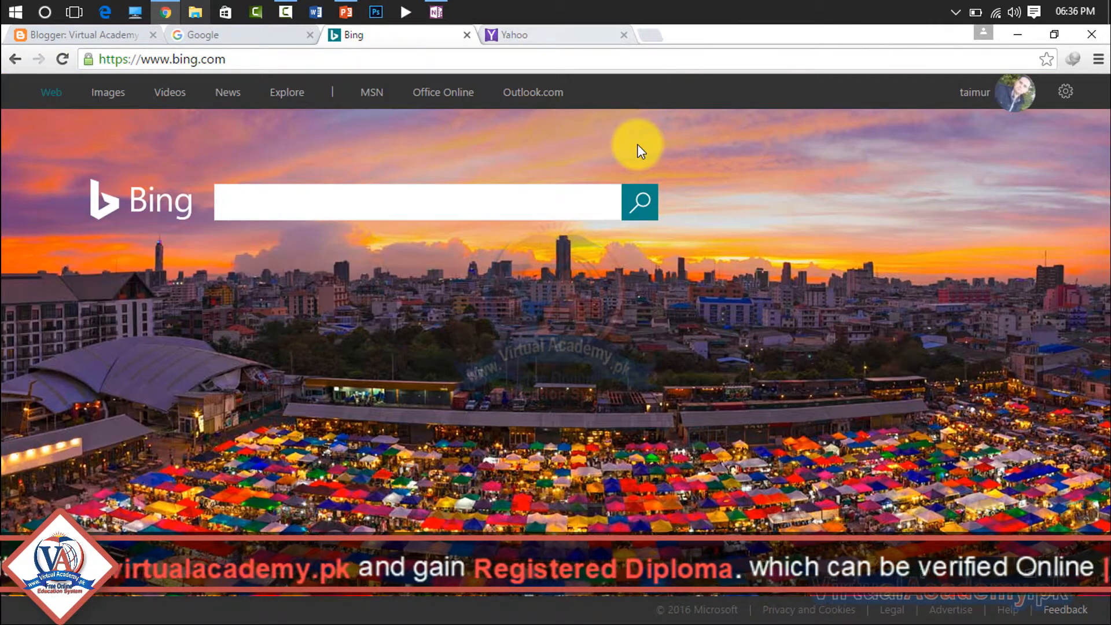
pyautogui.hotkey('ctrl', 'Tab')
pyautogui.hotkey('ctrl', 'shift', 'Tab')
pyautogui.hotkey('ctrl', 'Tab')
pyautogui.hotkey('ctrl', 'shift', 'Tab')
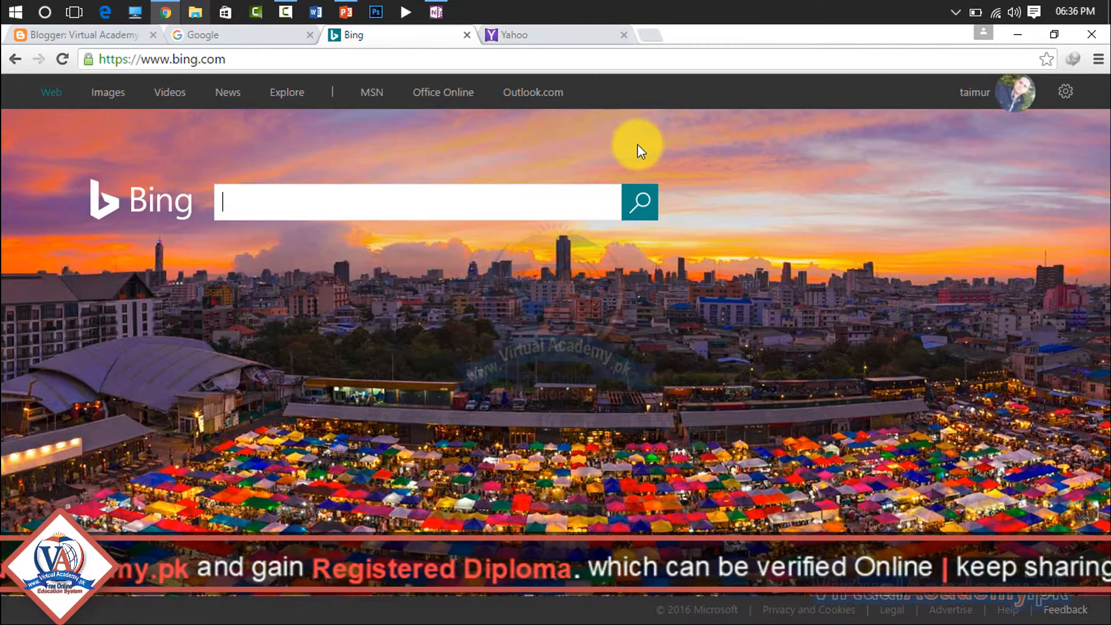
pyautogui.hotkey('ctrl', 'Tab')
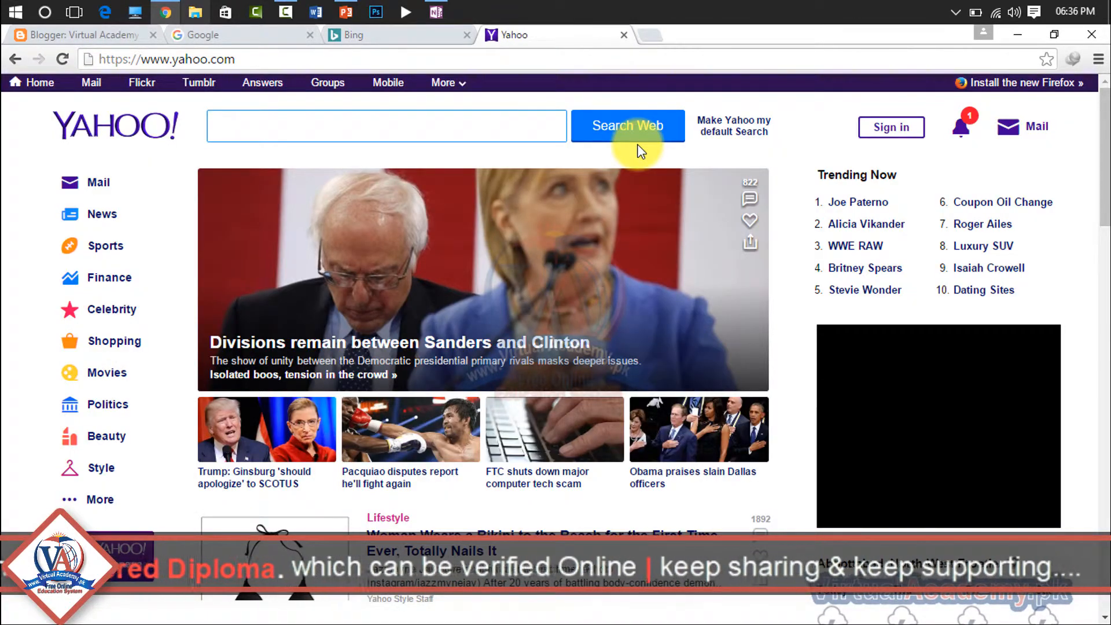
pyautogui.hotkey('ctrl', 'shift', 'Tab')
pyautogui.hotkey('ctrl', 'Tab')
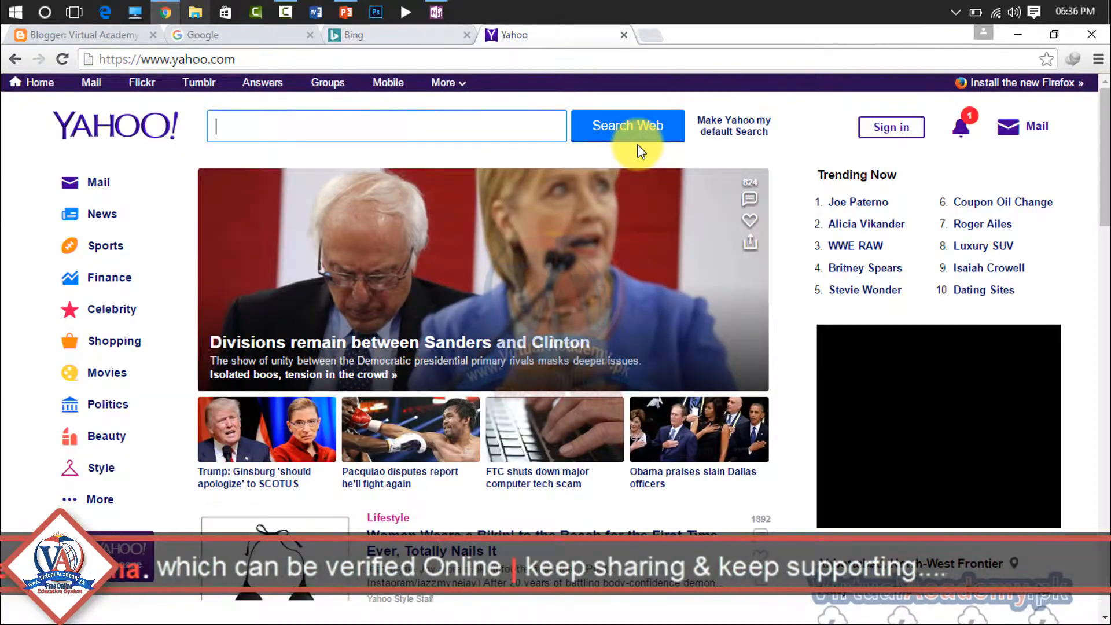
pyautogui.hotkey('ctrl', 'shift', 'Tab')
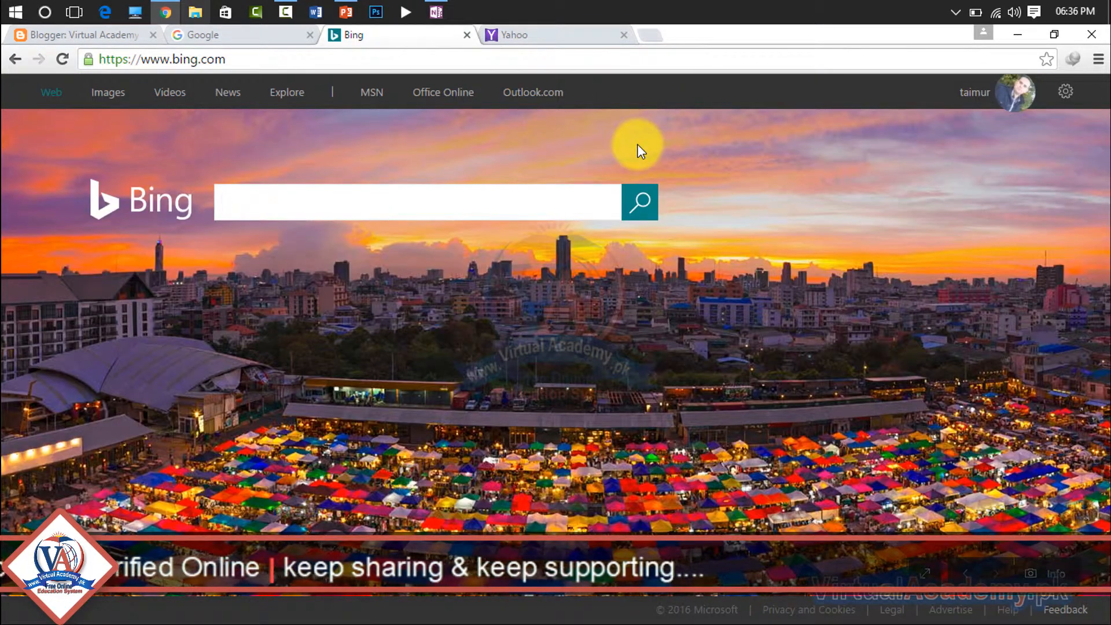
pyautogui.hotkey('ctrl', 'Tab')
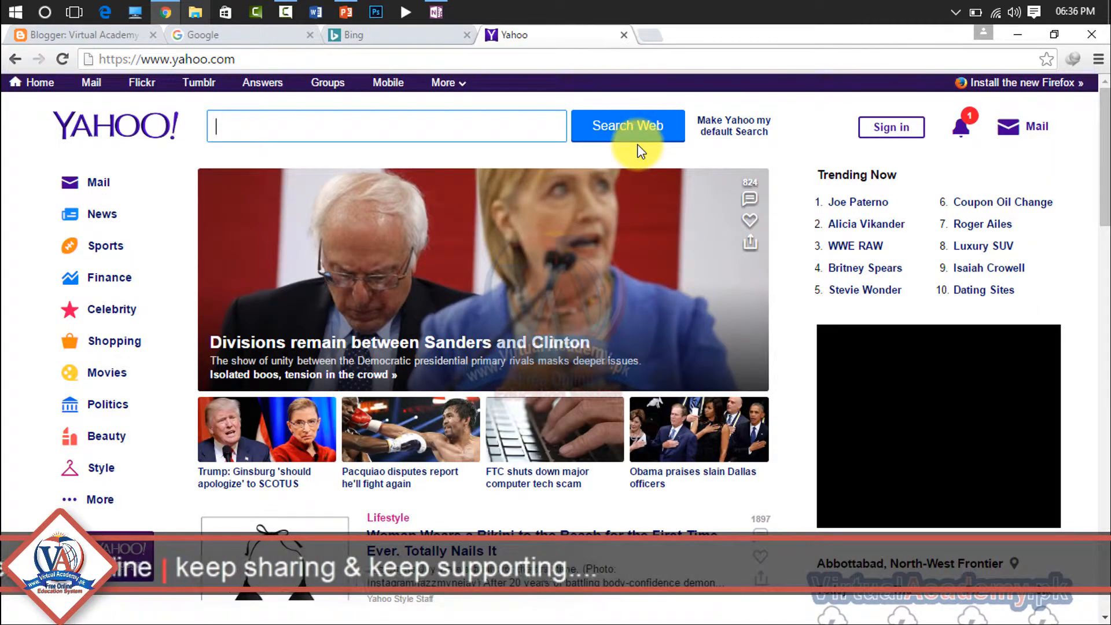
# Close the Yahoo and Bing pages, leaving the Blogger and Google pages open.
pyautogui.hotkey('ctrl', 'shift', 'Tab')
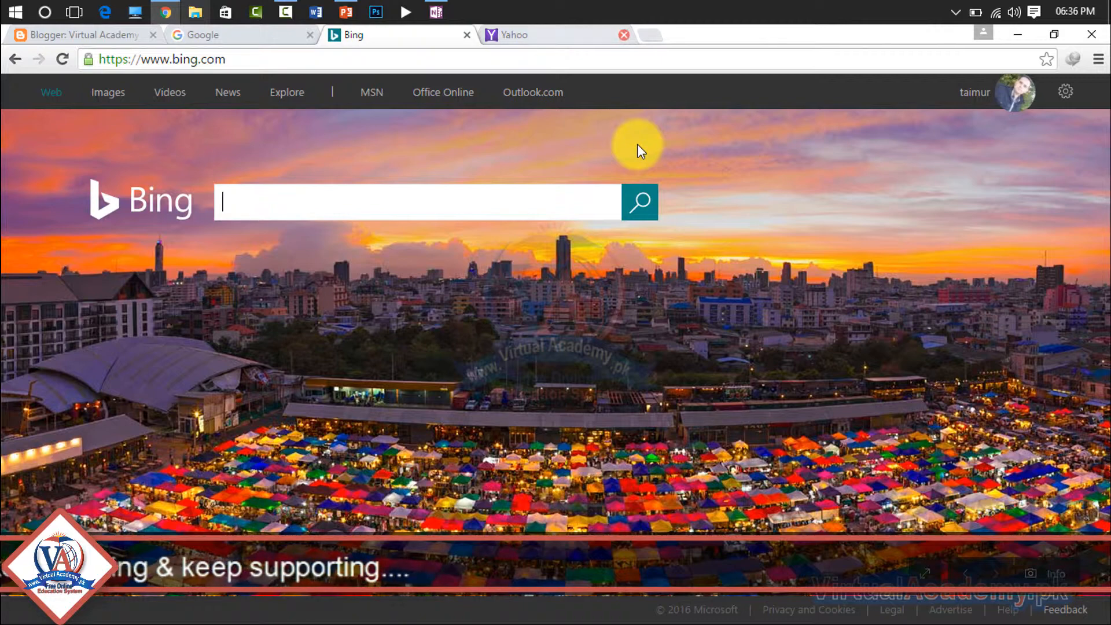
pyautogui.click(624, 34)
pyautogui.click(467, 35)
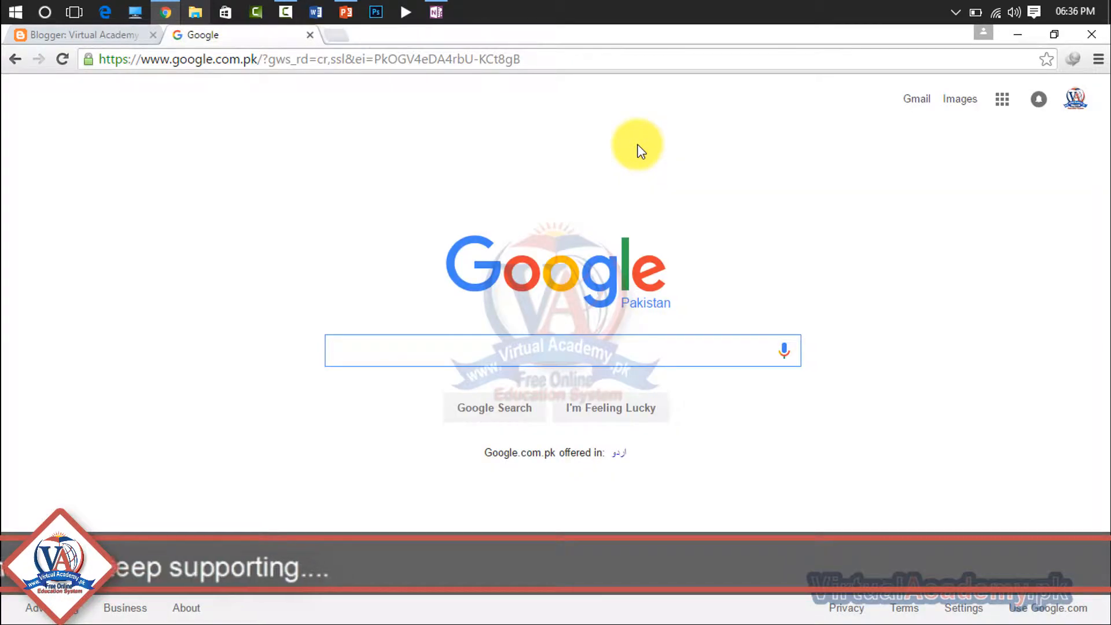
# Replace the Google page's address with a search for the suggested phrase "bing webmaster tool".
pyautogui.moveTo(346, 59); pyautogui.dragTo(354, 59)
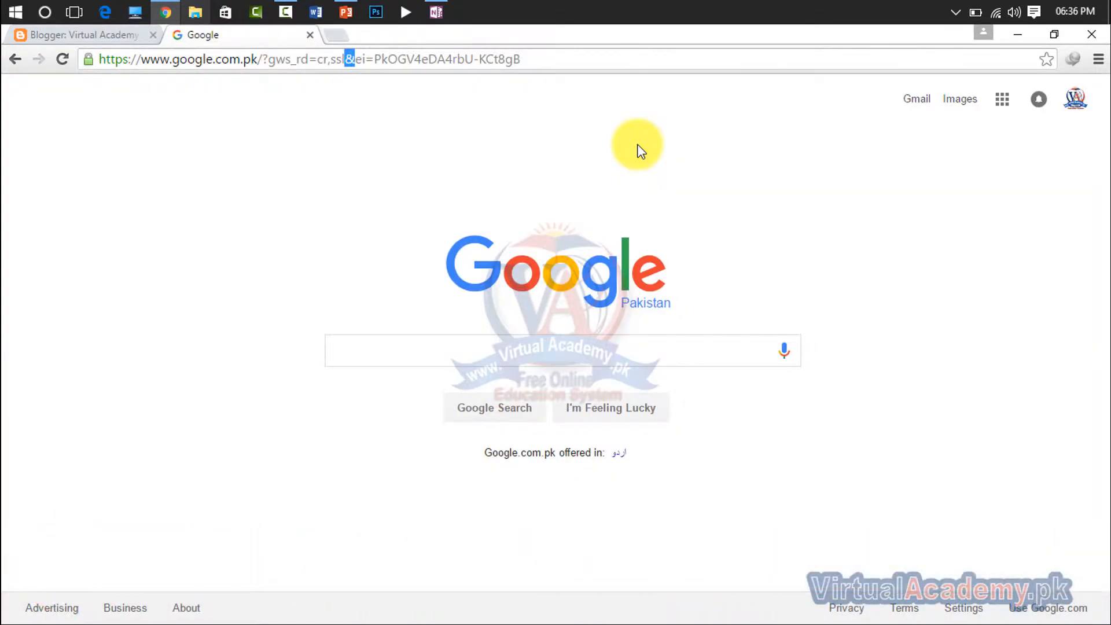
pyautogui.hotkey('ctrl', 'a')
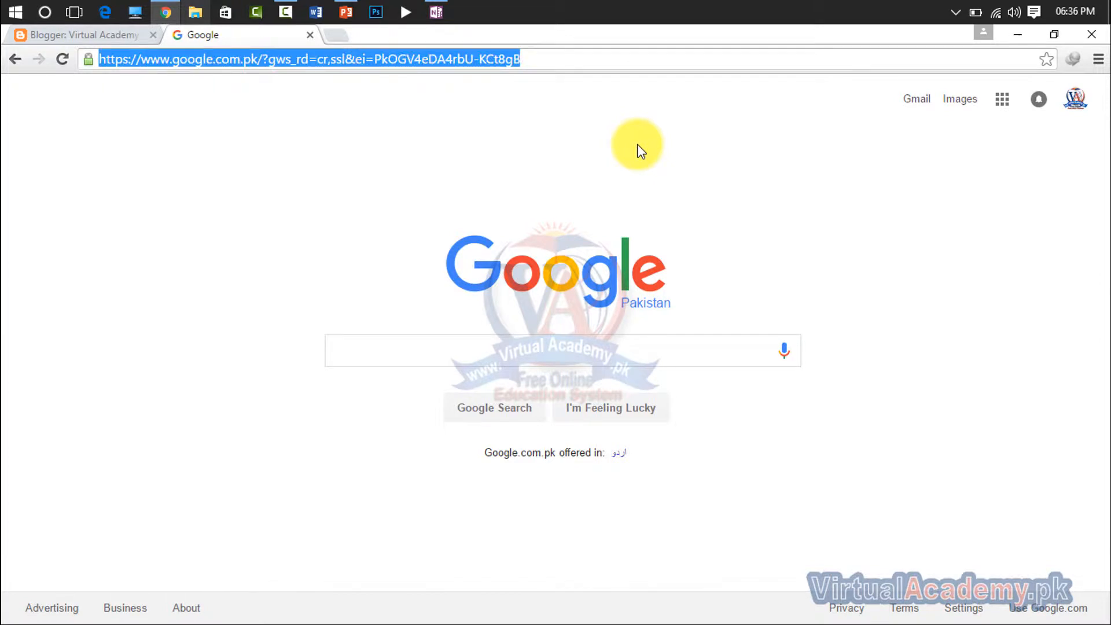
pyautogui.write('big')
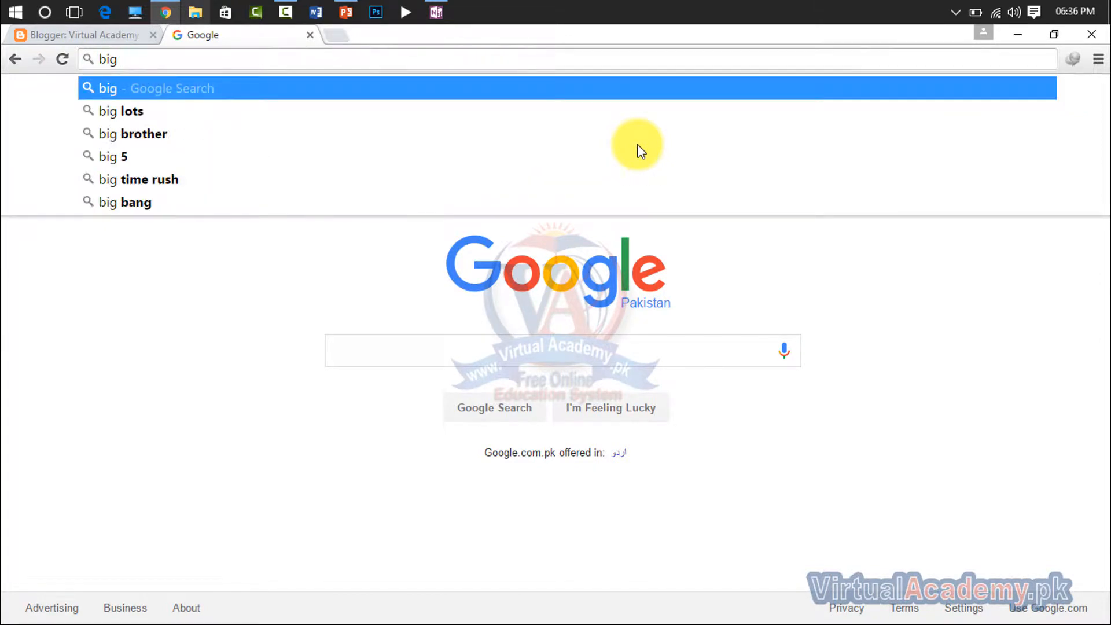
pyautogui.press('BackSpace')
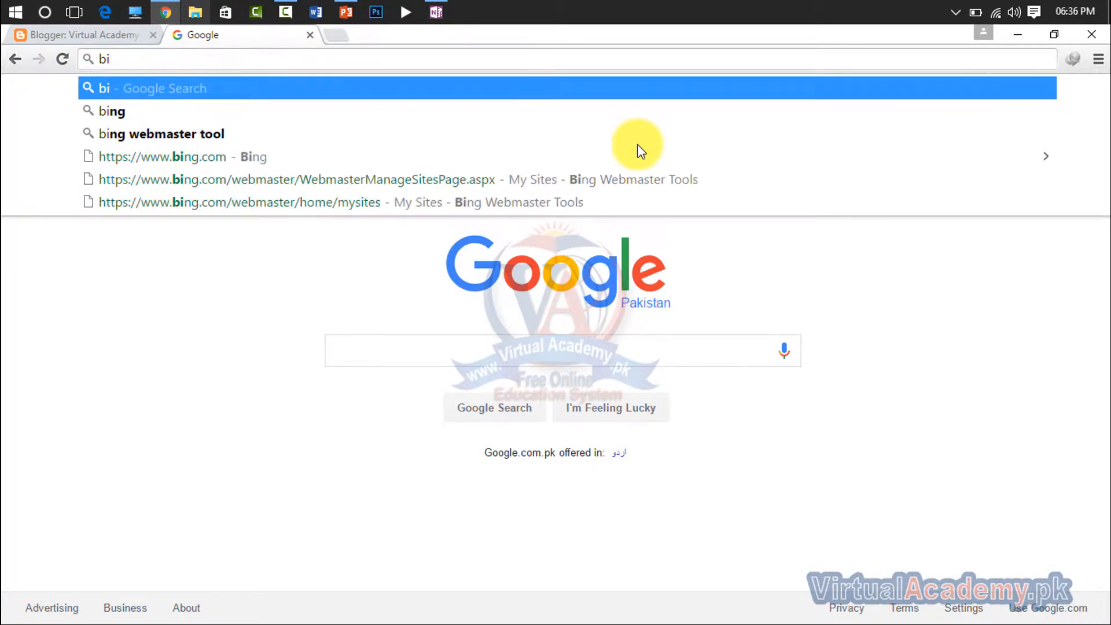
pyautogui.press('Down')
pyautogui.press('Down')
pyautogui.press('Return')
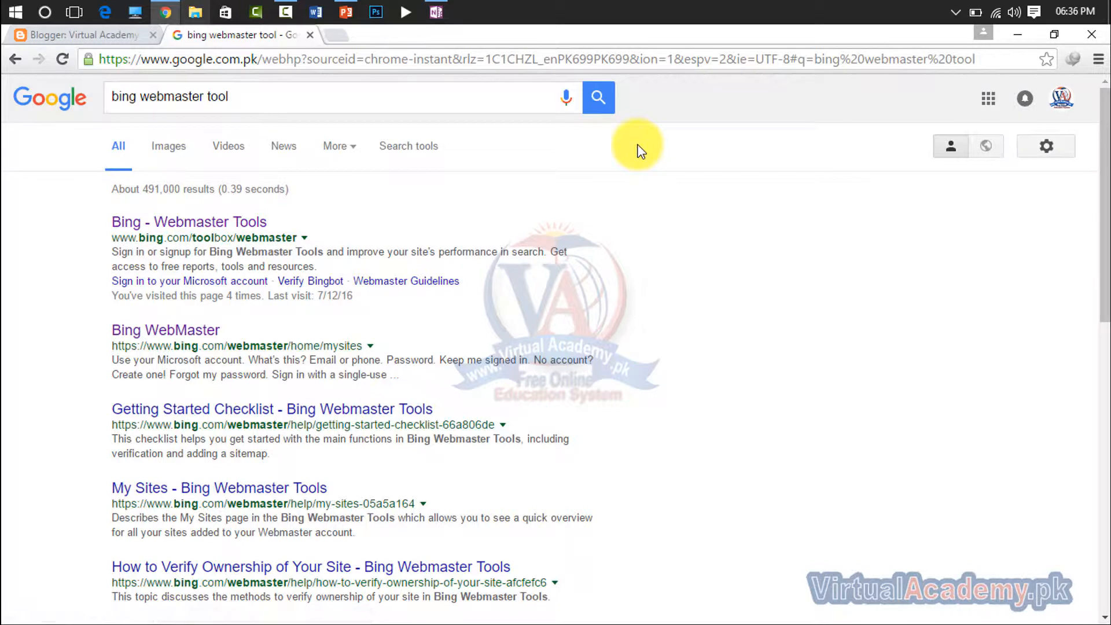
# Search Google for "yahoo webmaster" in one new browser tab, using the suggested phrase.
pyautogui.hotkey('ctrl', 't')
pyautogui.hotkey('ctrl', 't')
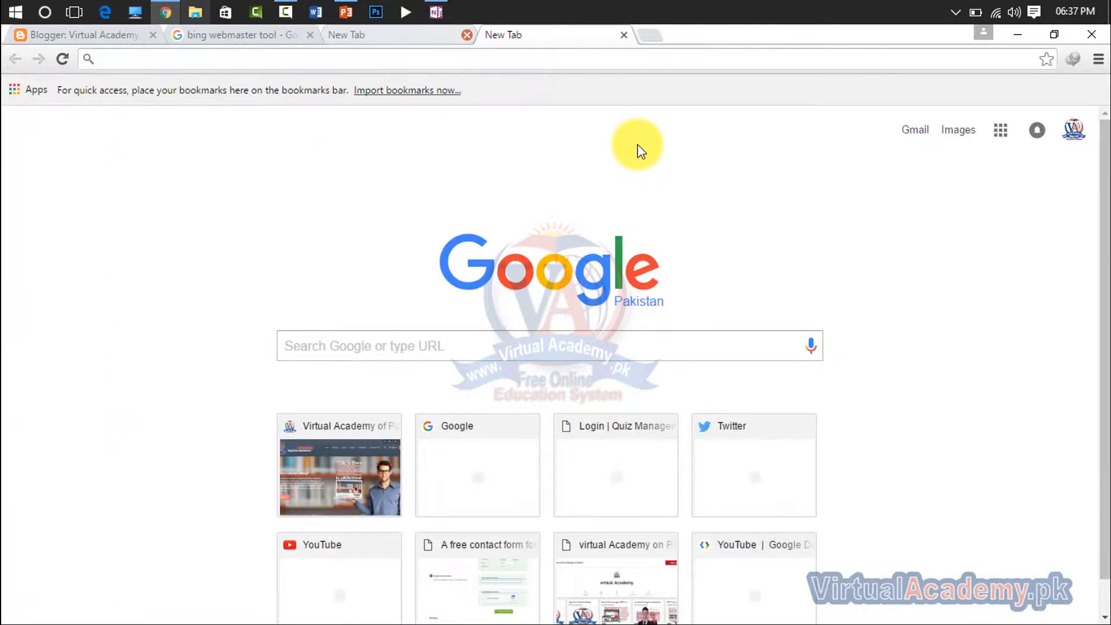
pyautogui.hotkey('ctrl', 'w')
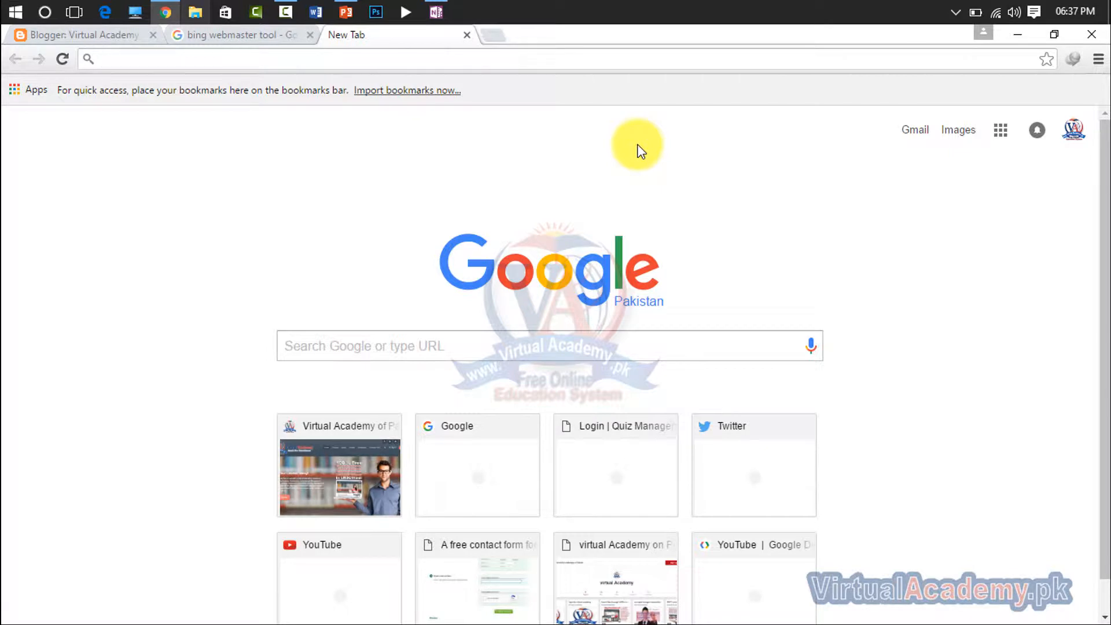
pyautogui.write('ya')
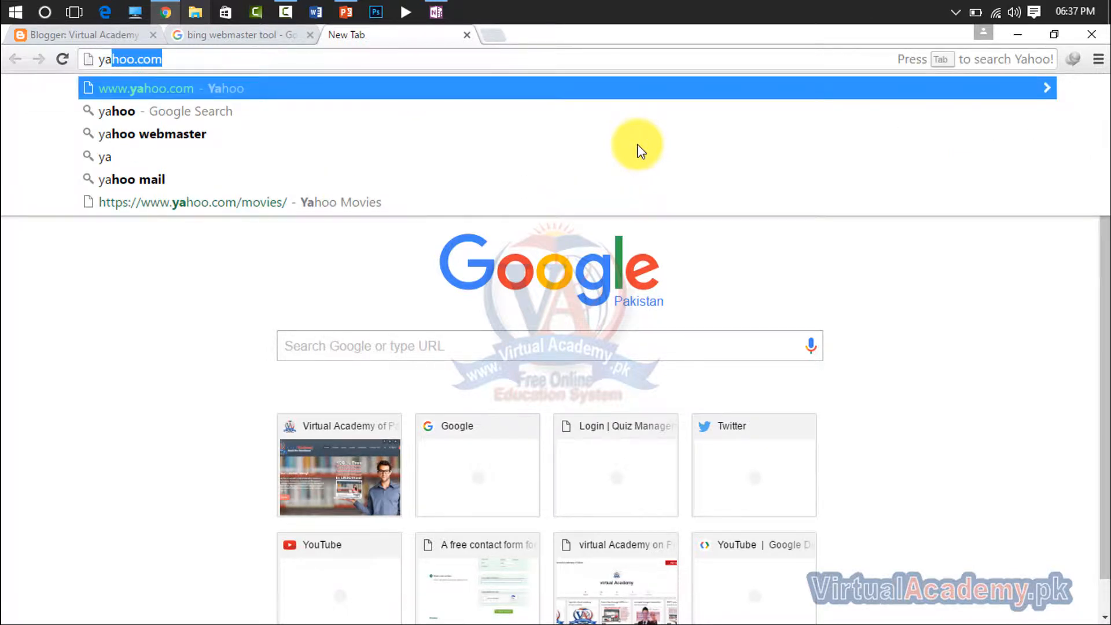
pyautogui.write('hoo')
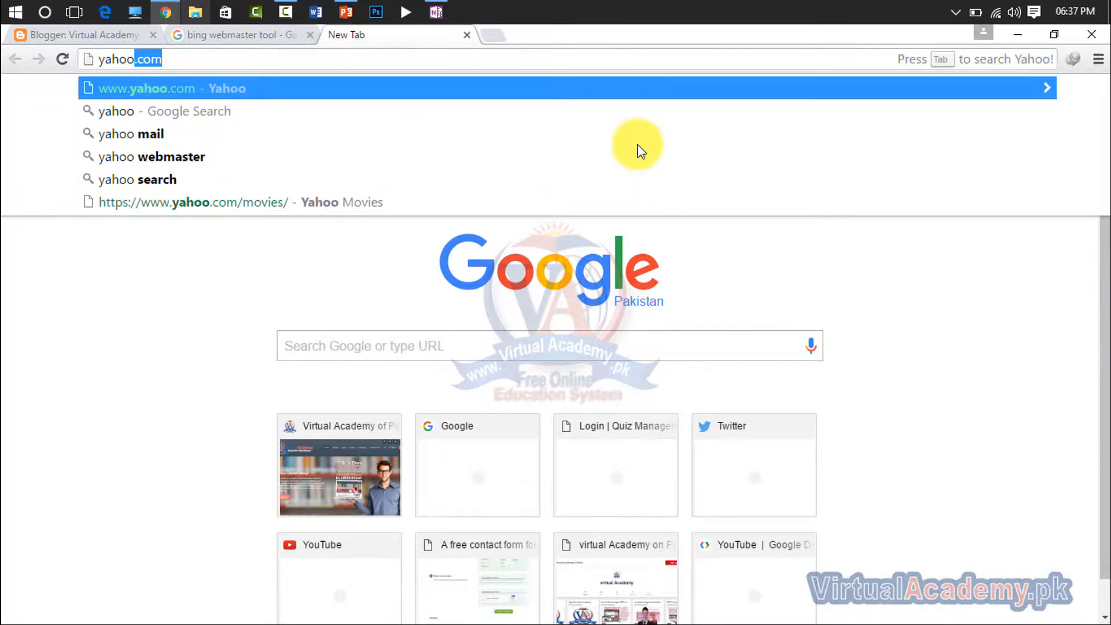
pyautogui.press('Down')
pyautogui.press('Down')
pyautogui.press('Down')
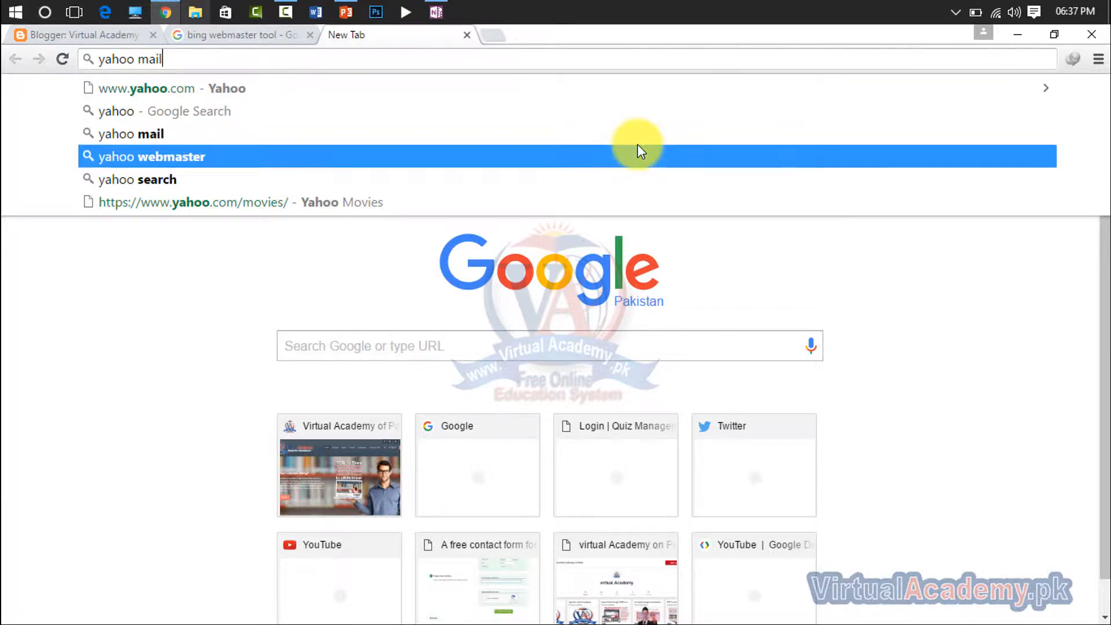
pyautogui.write('4')
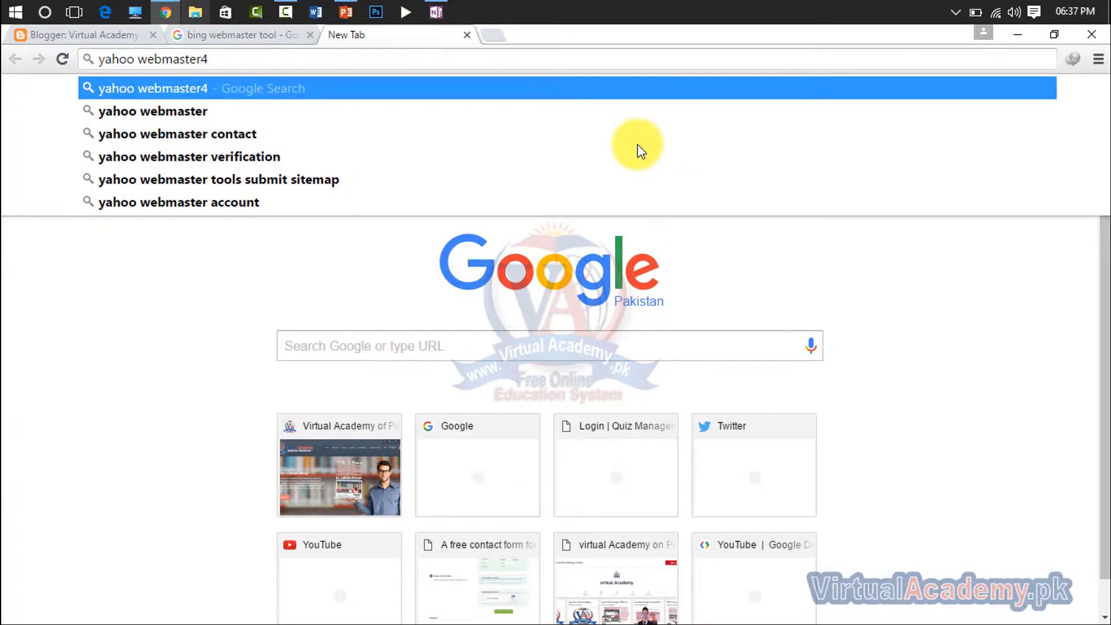
pyautogui.press('BackSpace')
pyautogui.press('Return')
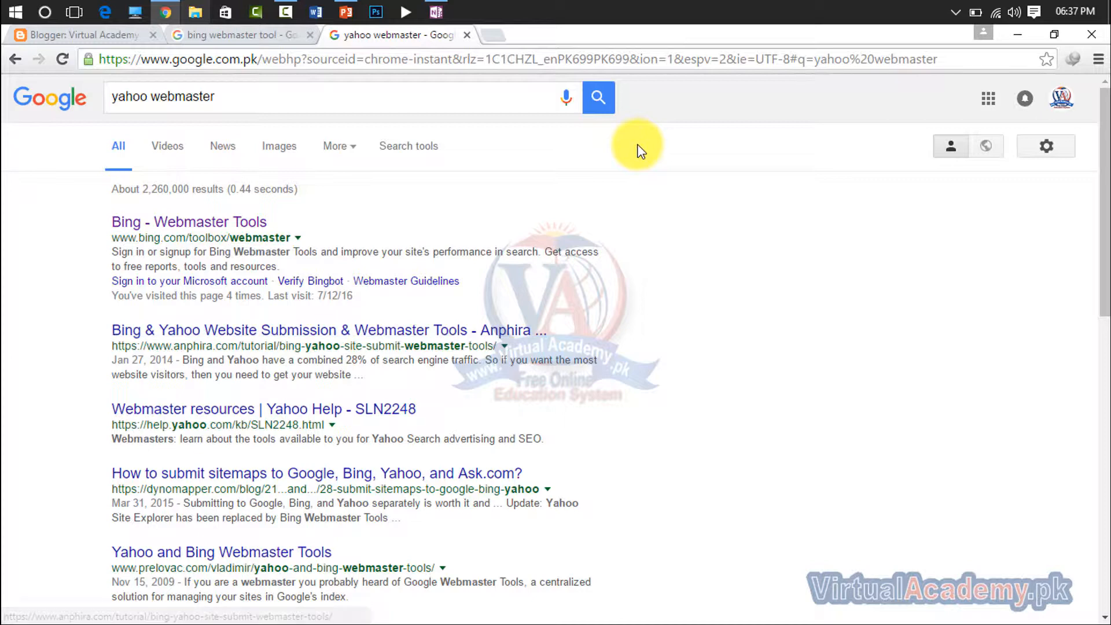
# Close the "yahoo webmaster" results and open Bing Webmaster Tools from the "bing webmaster tool" results.
pyautogui.hotkey('ctrl', 'w')
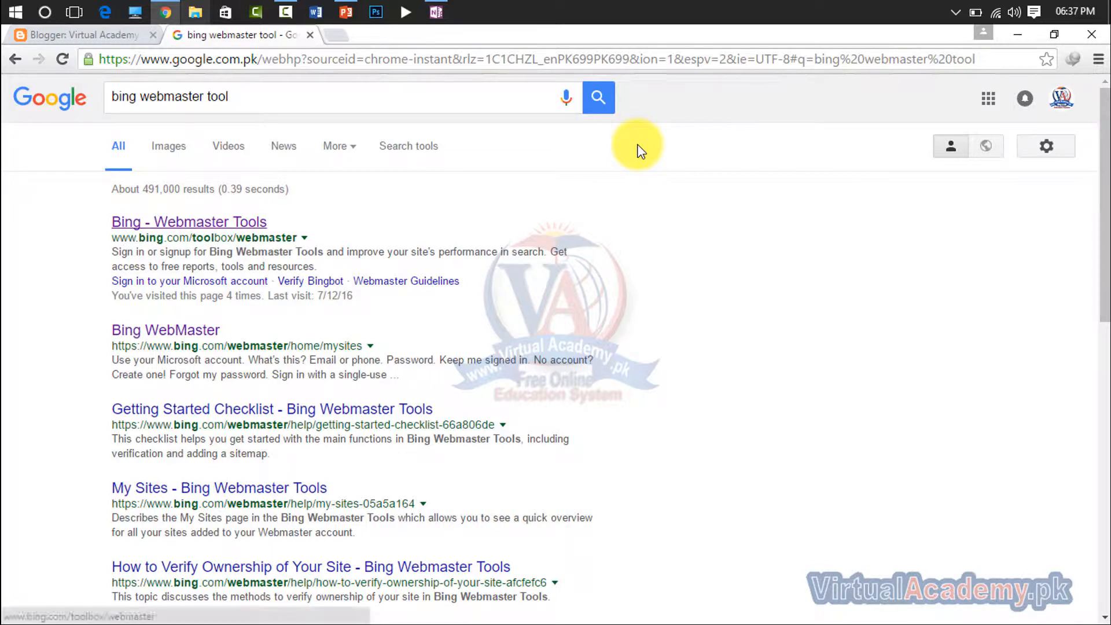
pyautogui.press('Return')
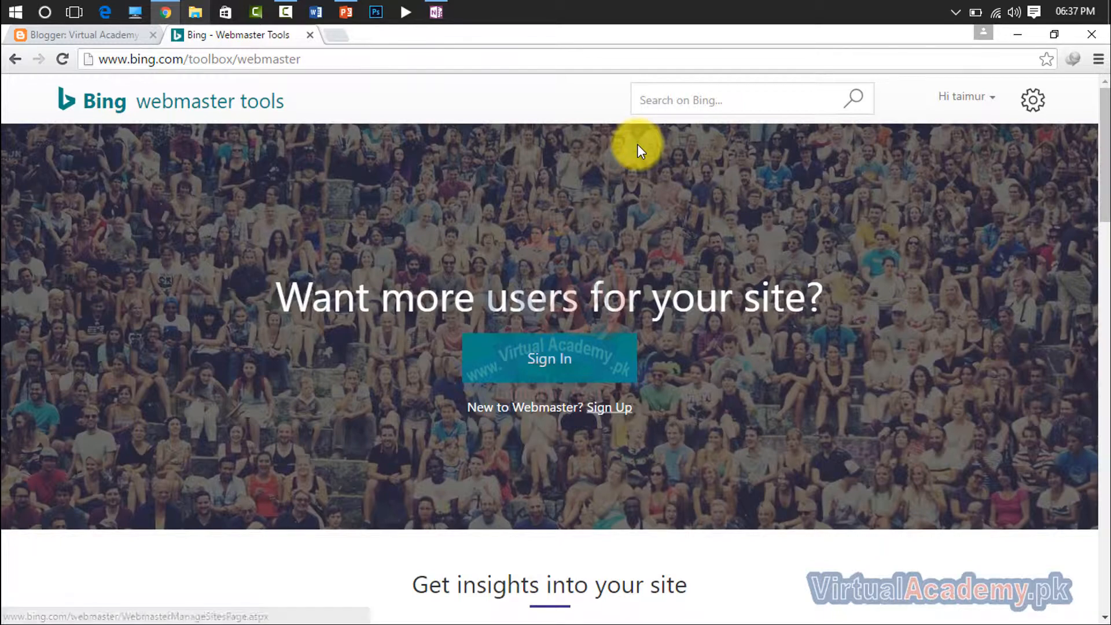
# Search Google for "microsoft" in a new browser tab and open the Microsoft account creation form from the official site's sign-in page.
pyautogui.hotkey('ctrl', 't')
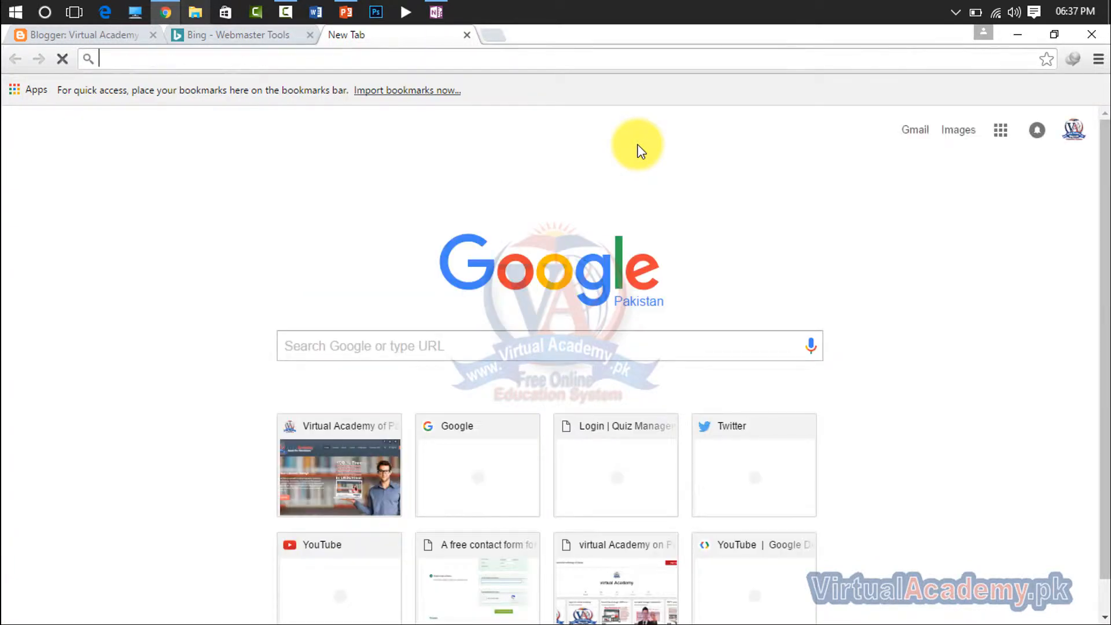
pyautogui.write('microsoft')
pyautogui.press('Return')
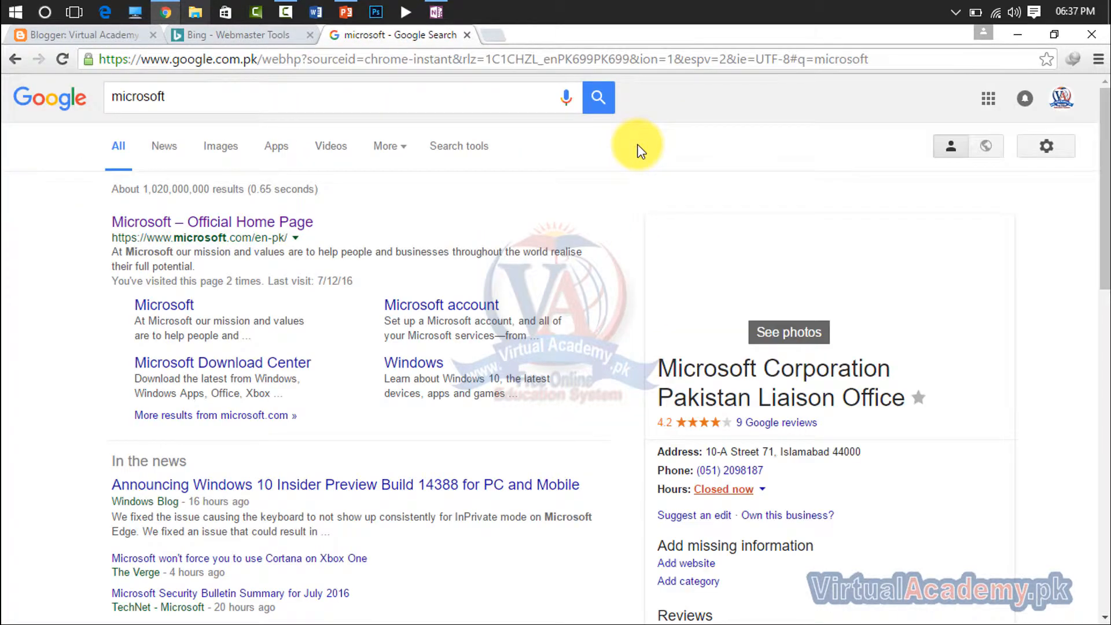
pyautogui.press('Return')
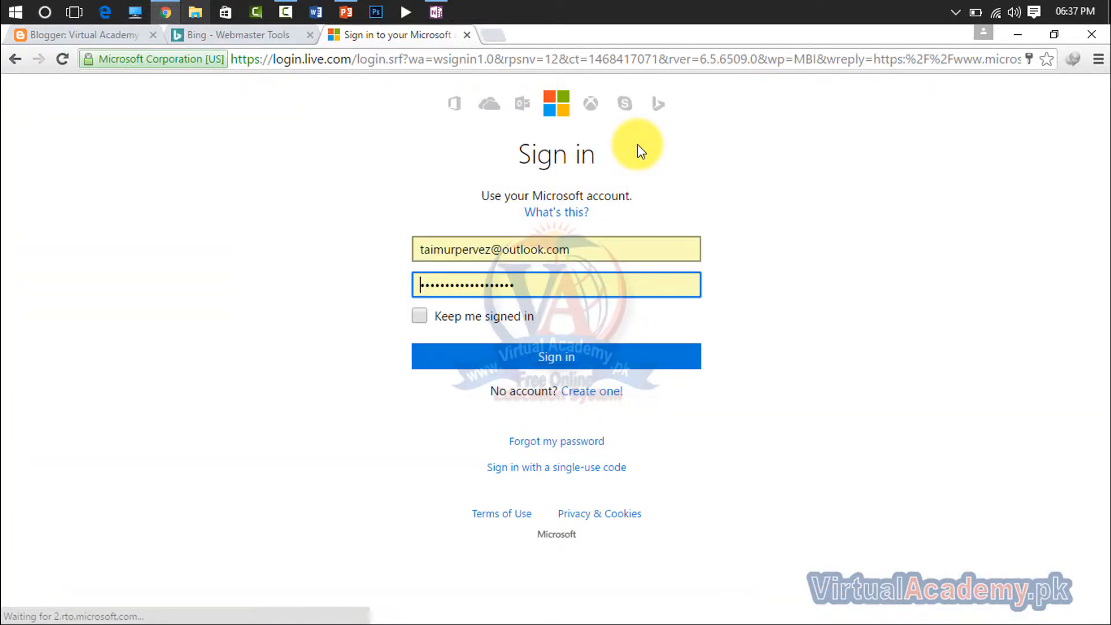
pyautogui.press('Return')
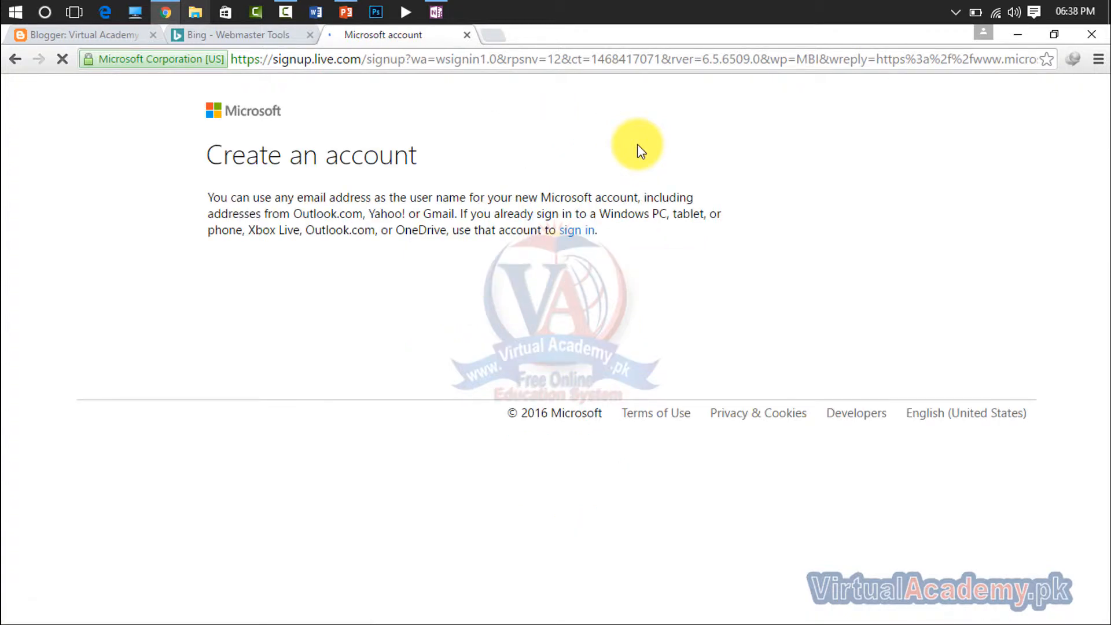
# Review the Microsoft account creation form, close it, and open the My Sites page of Bing Webmaster.
pyautogui.scroll(-3, 640, 152)
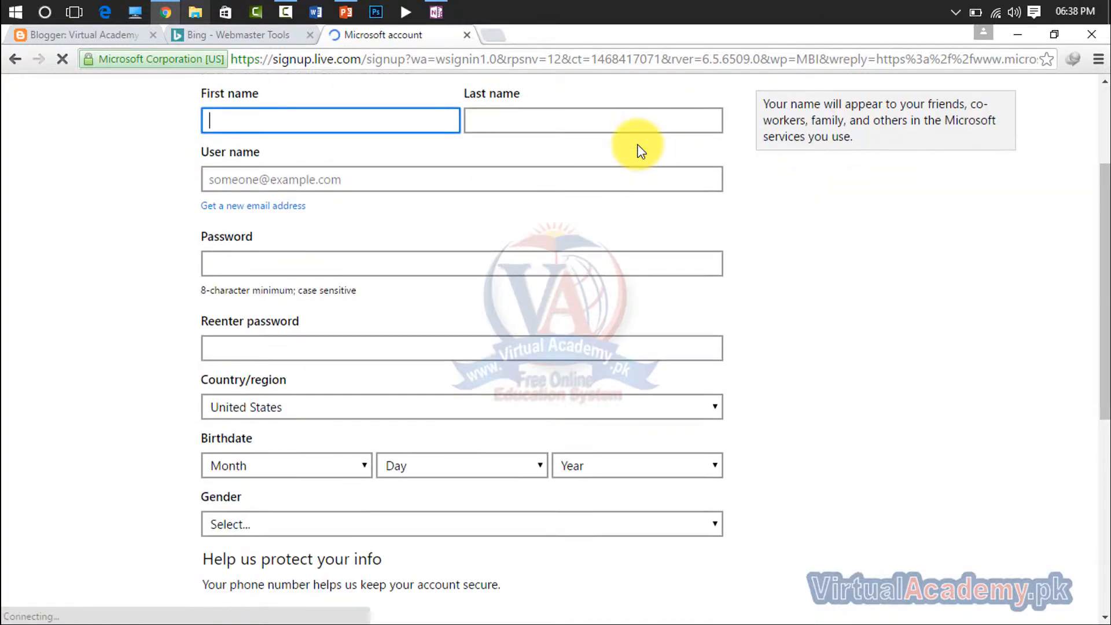
pyautogui.scroll(-6, 640, 151)
pyautogui.scroll(8, 640, 152)
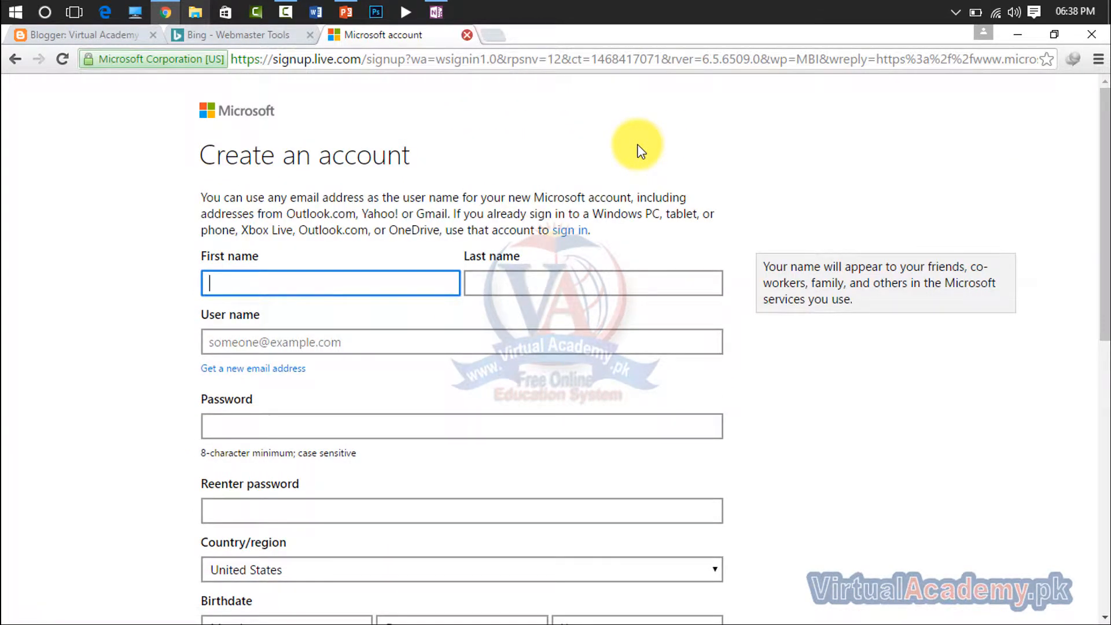
pyautogui.hotkey('ctrl', 'w')
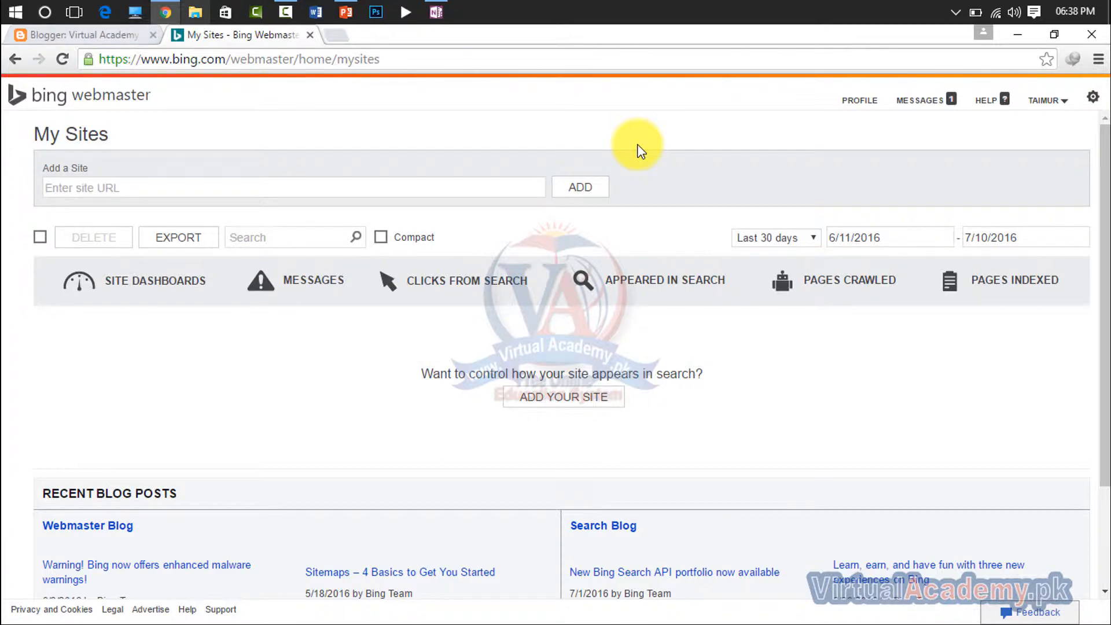
# View the Virtual Academy blog from its Blogger dashboard and copy the blog's full address.
pyautogui.hotkey('ctrl', 'shift', 'Tab')
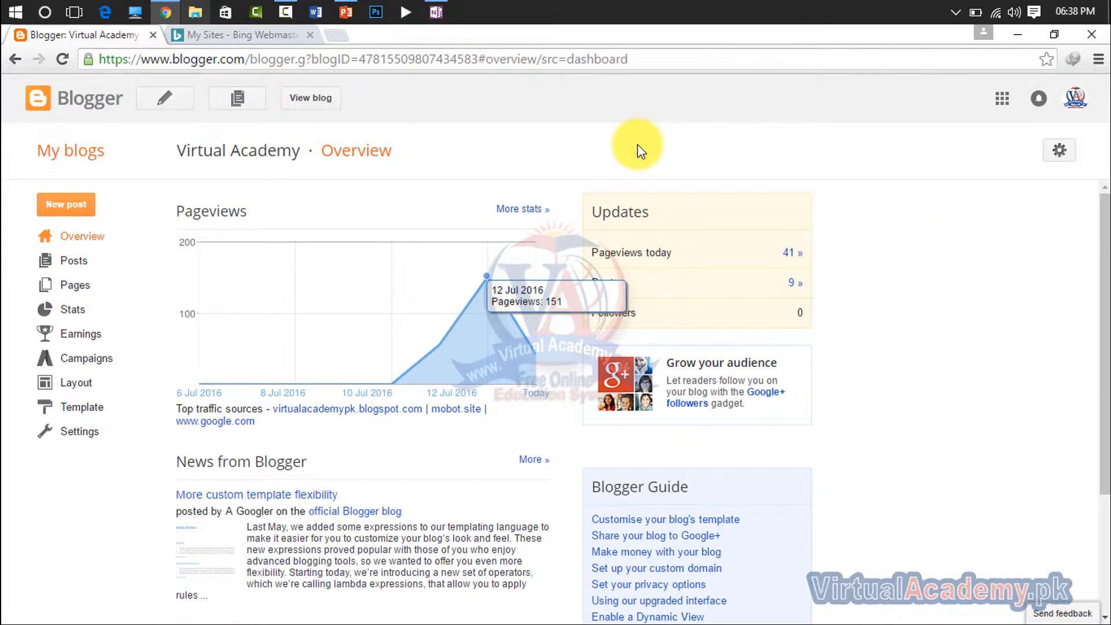
pyautogui.press('Return')
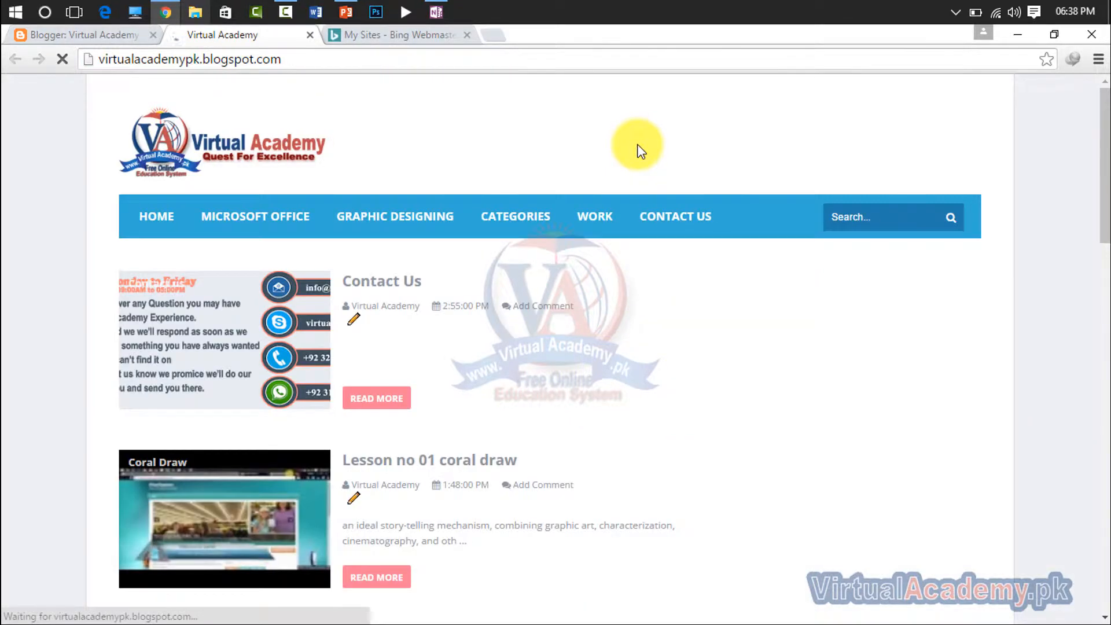
pyautogui.moveTo(282, 59); pyautogui.dragTo(105, 60)
pyautogui.click(99, 59)
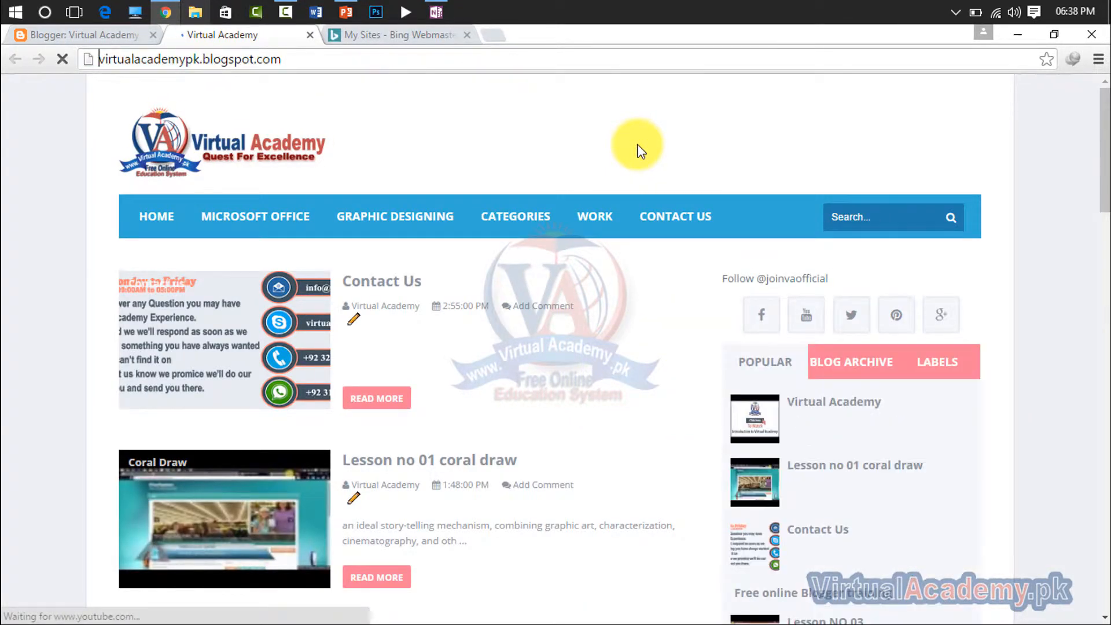
pyautogui.press('End')
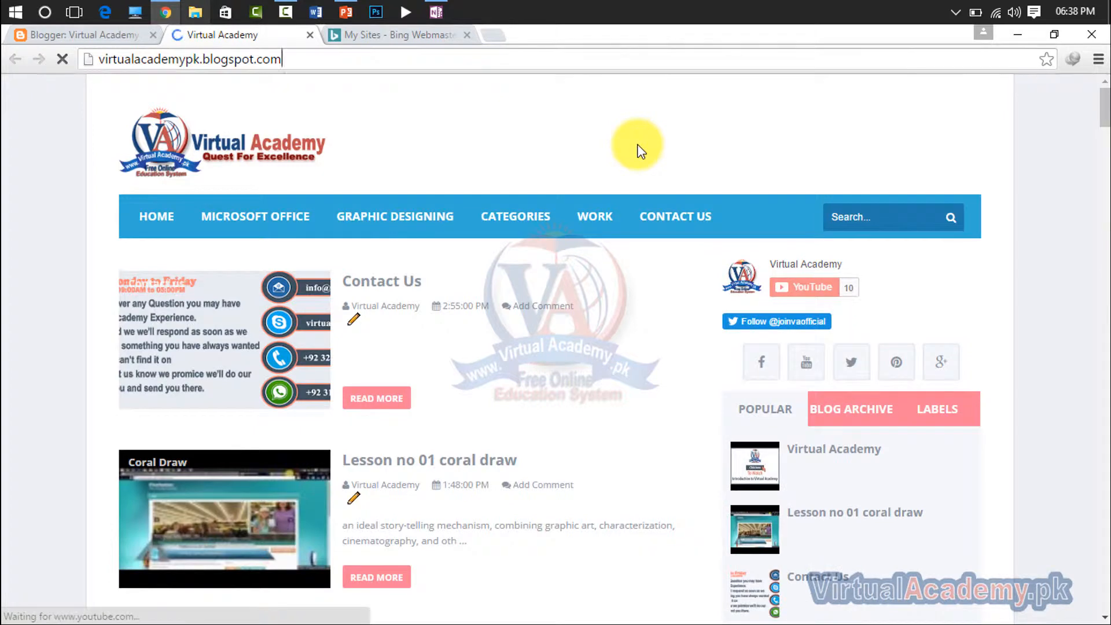
pyautogui.hotkey('shift', 'Home')
pyautogui.hotkey('ctrl', 'c')
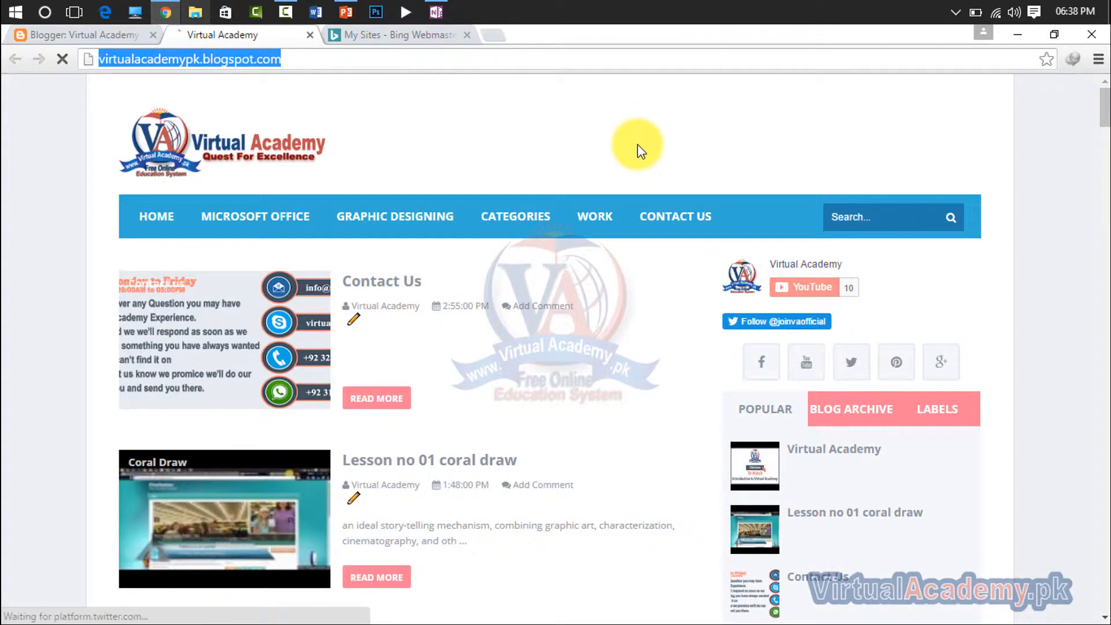
pyautogui.hotkey('ctrl', 'Tab')
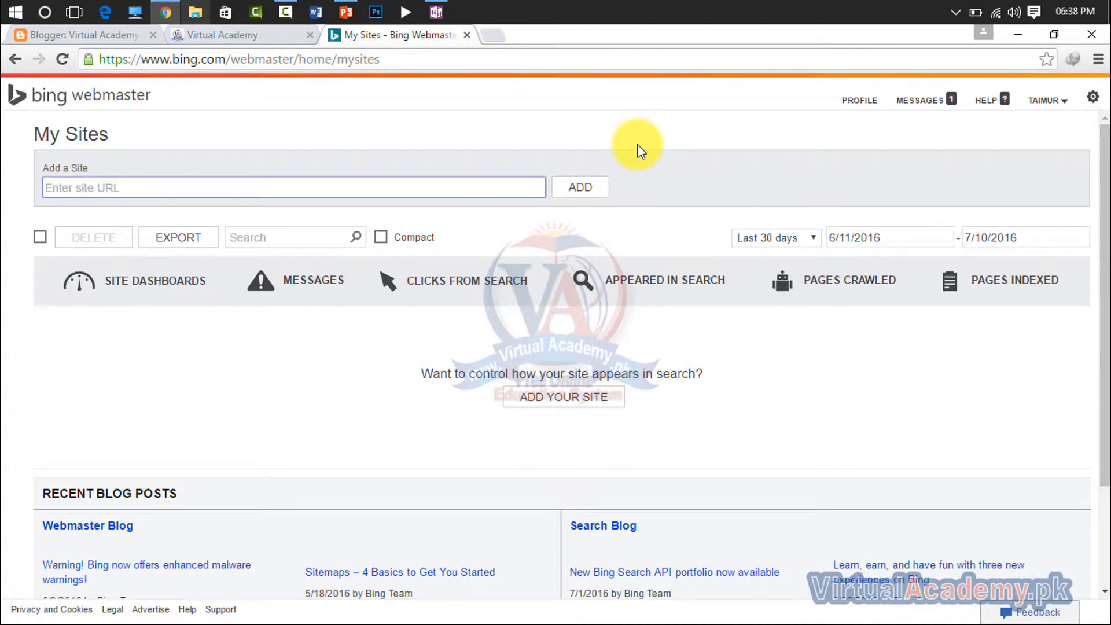
pyautogui.hotkey('ctrl', 'v')
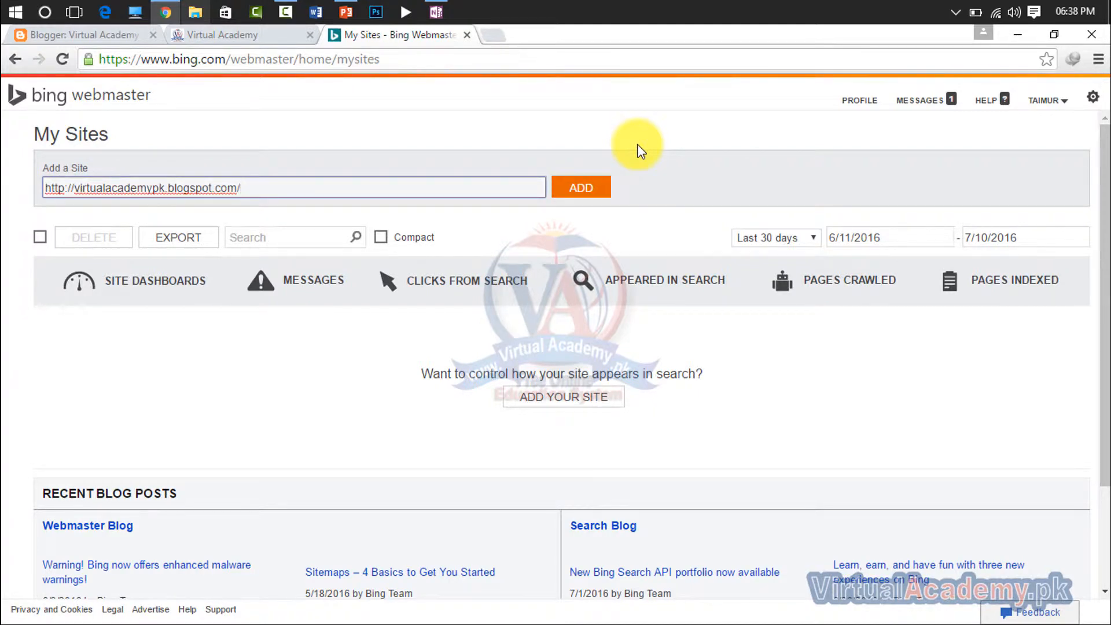
pyautogui.press('Return')
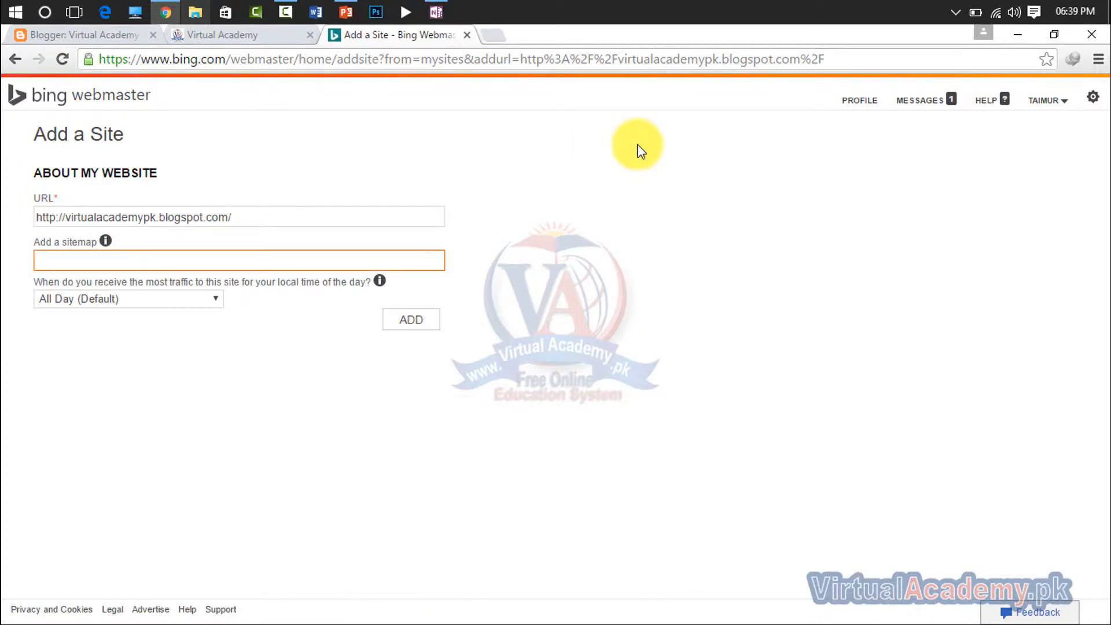
# Review the traffic time options, keep All Day (Default), and submit the site without a sitemap.
pyautogui.click(638, 144)
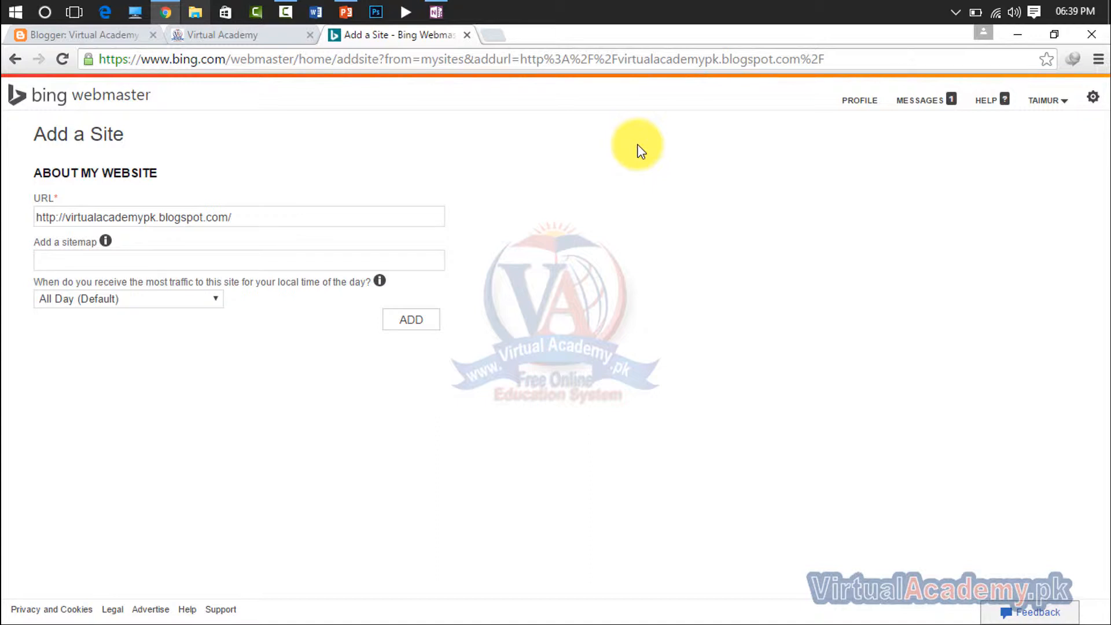
pyautogui.press('Tab')
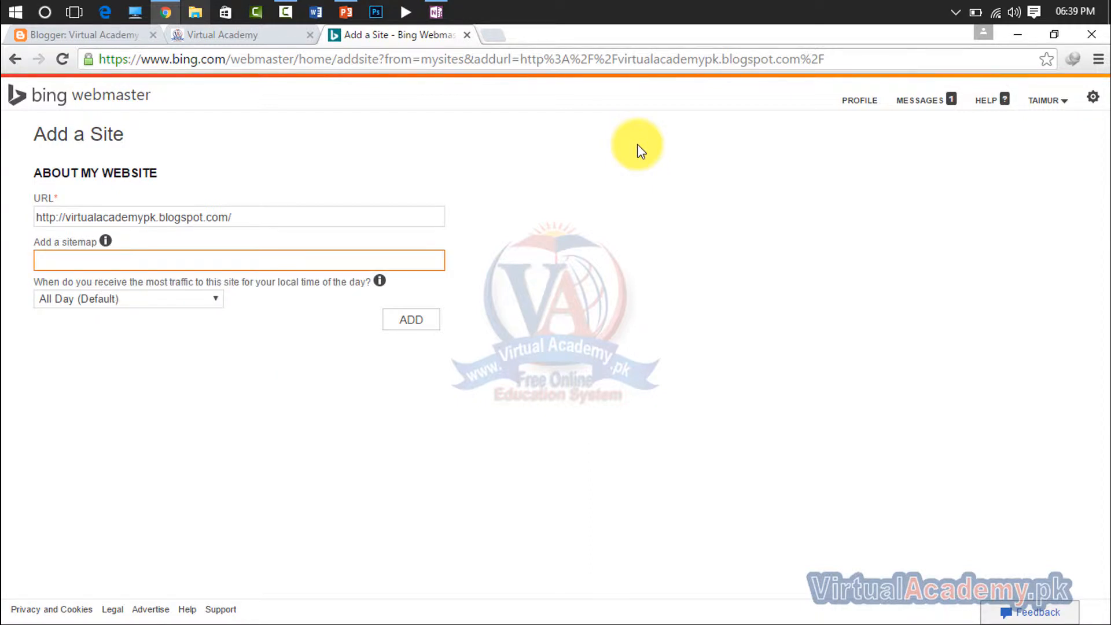
pyautogui.press('Tab')
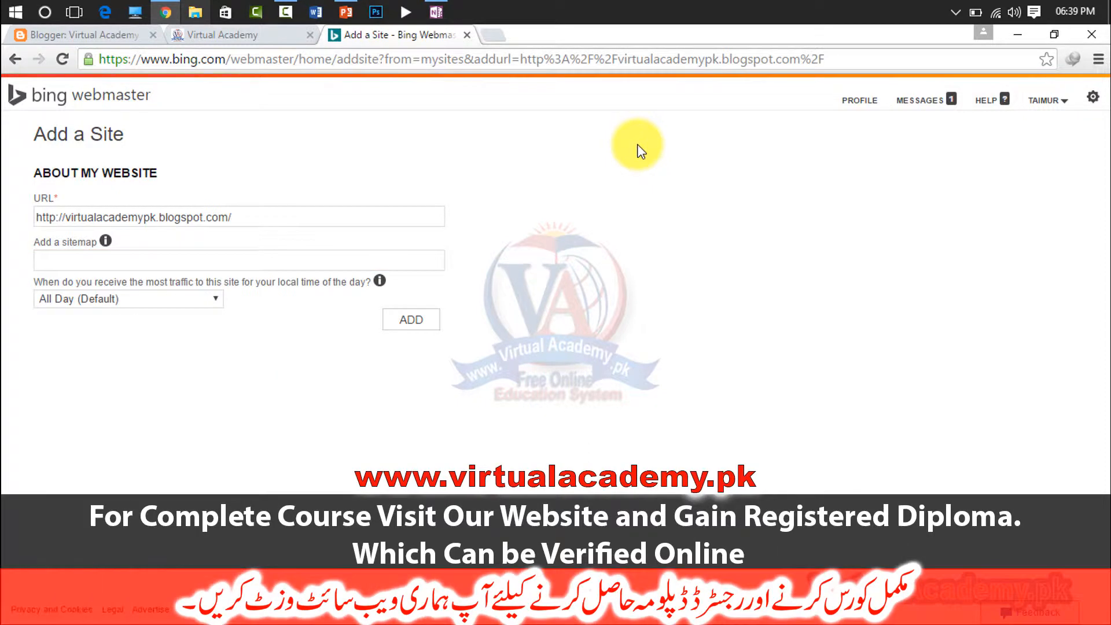
pyautogui.press('Tab')
pyautogui.hotkey('shift', 'Tab')
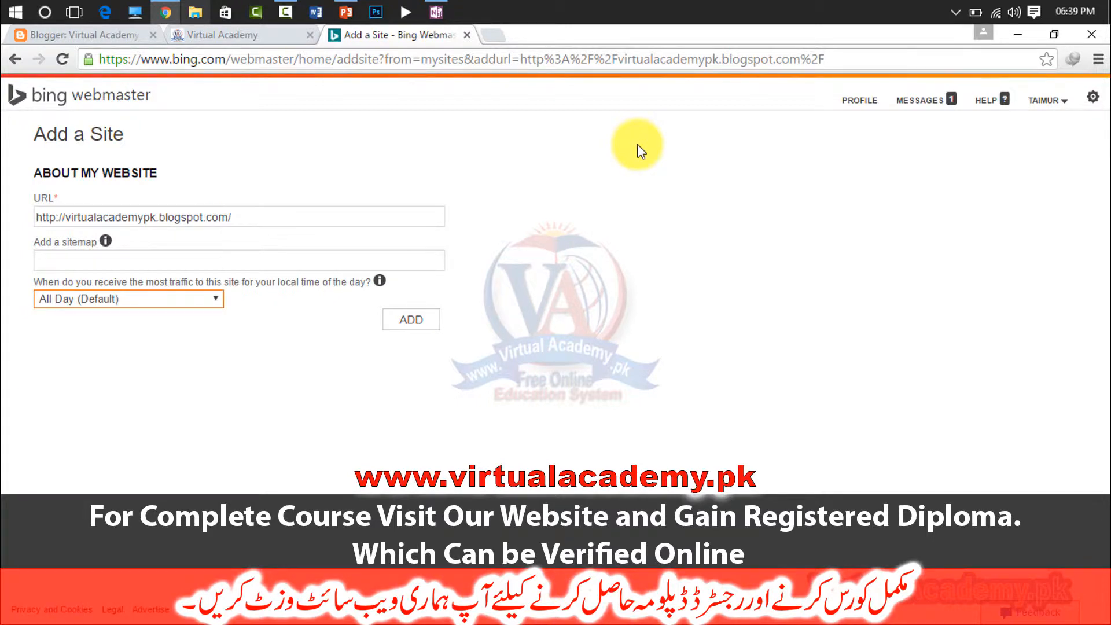
pyautogui.hotkey('alt', 'Down')
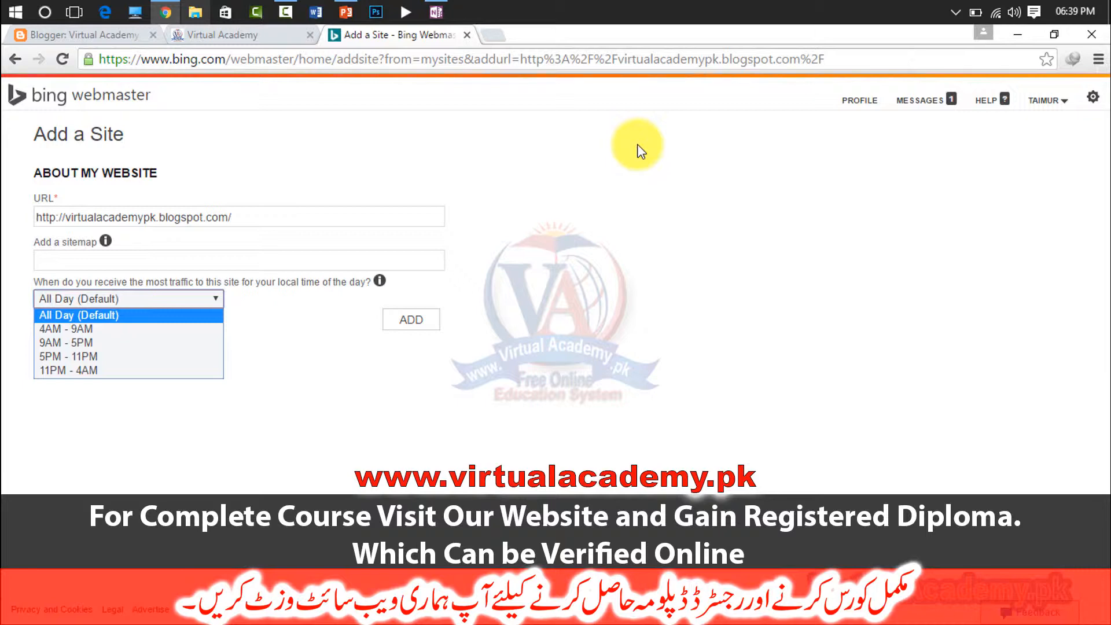
pyautogui.press('Down')
pyautogui.press('Down')
pyautogui.press('Down')
pyautogui.press('Down')
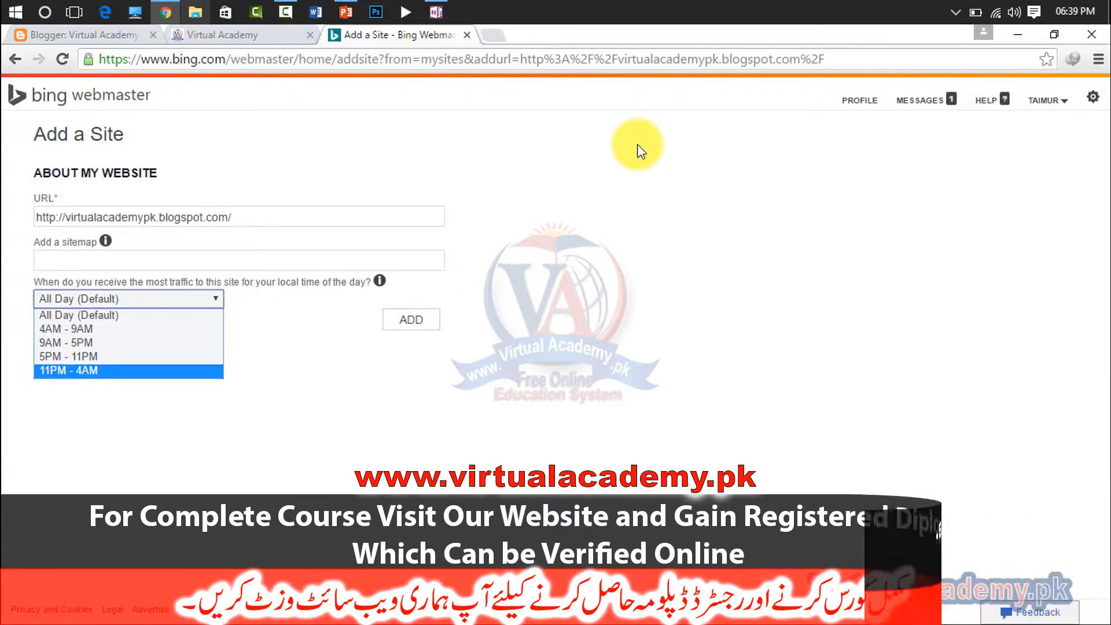
pyautogui.press('Up')
pyautogui.press('Up')
pyautogui.press('Up')
pyautogui.press('Up')
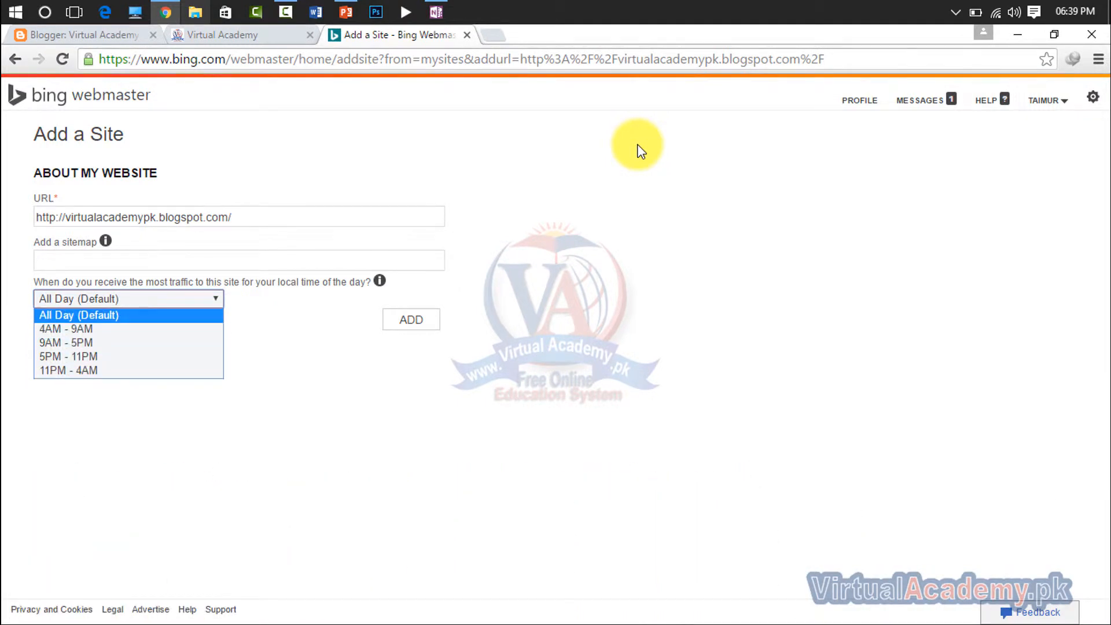
pyautogui.press('Return')
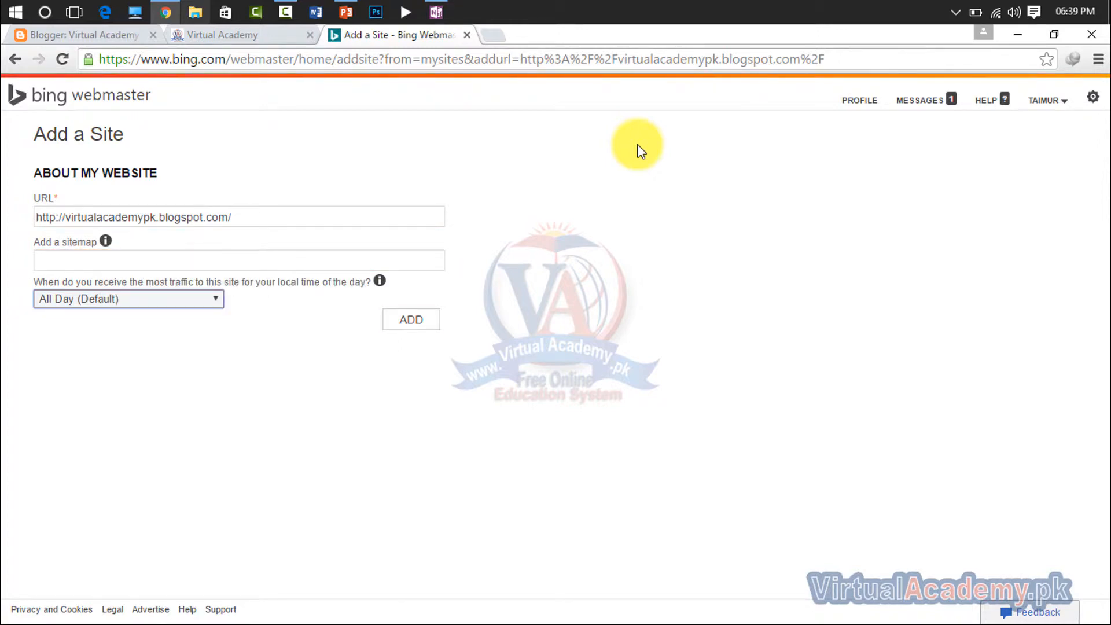
pyautogui.press('Tab')
pyautogui.press('Return')
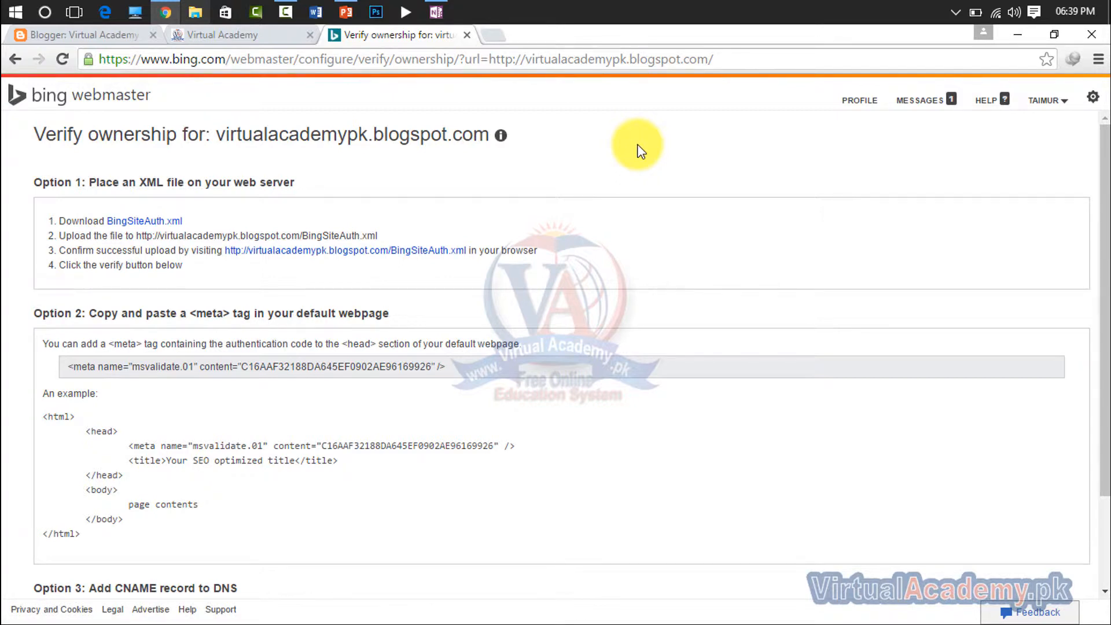
# Examine the Option 1 instructions for verifying site ownership with an XML file on the web server.
pyautogui.moveTo(85, 183); pyautogui.dragTo(294, 182)
pyautogui.click(638, 145)
pyautogui.moveTo(295, 183)
pyautogui.mouseDown()
pyautogui.moveTo(231, 182)
pyautogui.moveTo(260, 182)
pyautogui.mouseUp()
pyautogui.click(173, 183)
pyautogui.click(260, 183)
pyautogui.moveTo(119, 183); pyautogui.dragTo(105, 182)
pyautogui.tripleClick(105, 183)
pyautogui.doubleClick(638, 145)
# Copy the complete verification meta tag given under Option 2 on the ownership page.
pyautogui.scroll(-2, 639, 146)
pyautogui.tripleClick(256, 285)
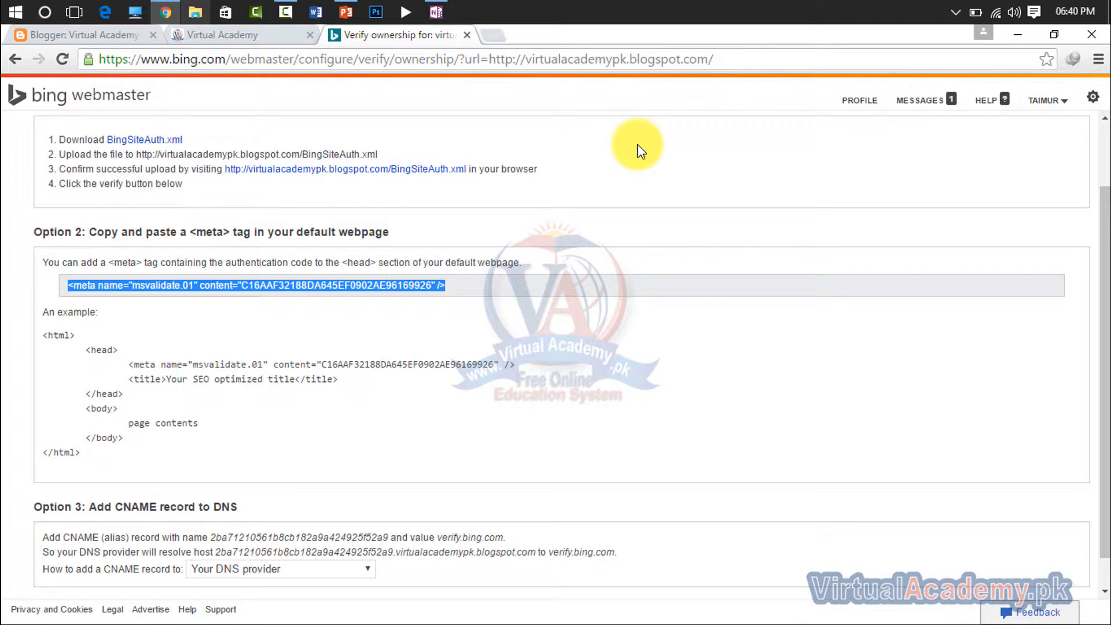
pyautogui.scroll(-1, 638, 150)
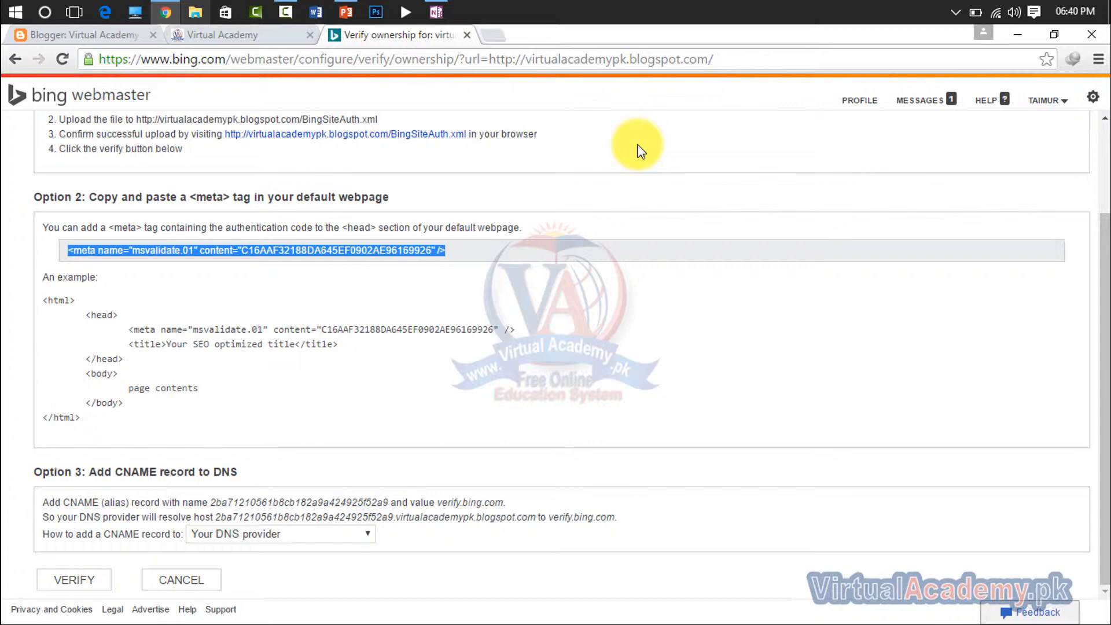
pyautogui.press('Menu')
pyautogui.press('Down')
pyautogui.press('Return')
# Switch to the Blogger dashboard and open the blog template's HTML for editing.
pyautogui.hotkey('ctrl', 'Tab')
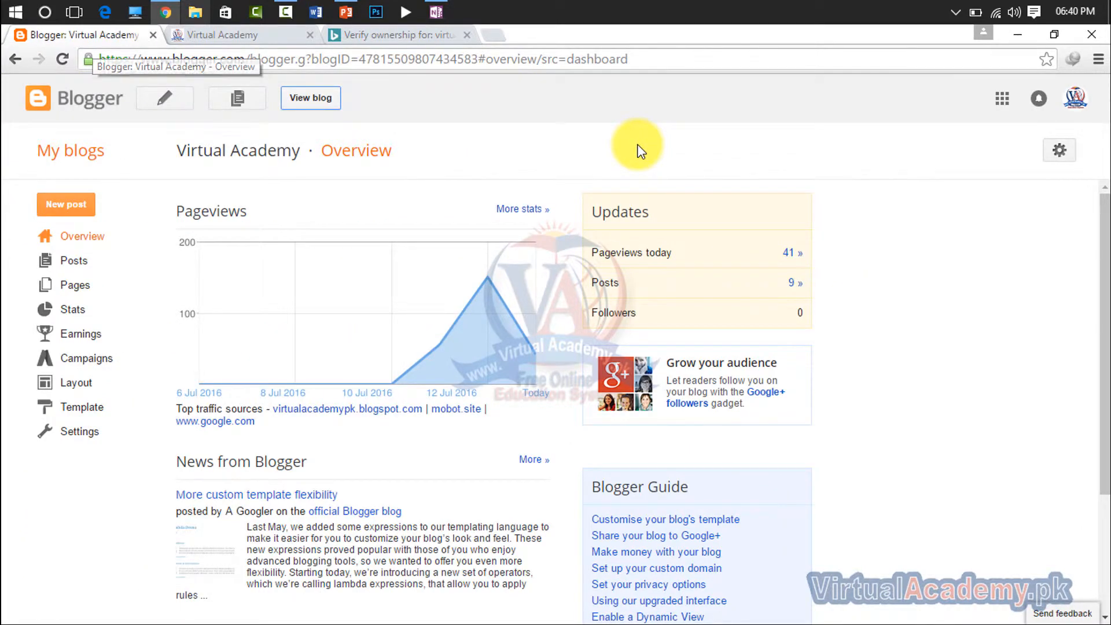
pyautogui.press('Return')
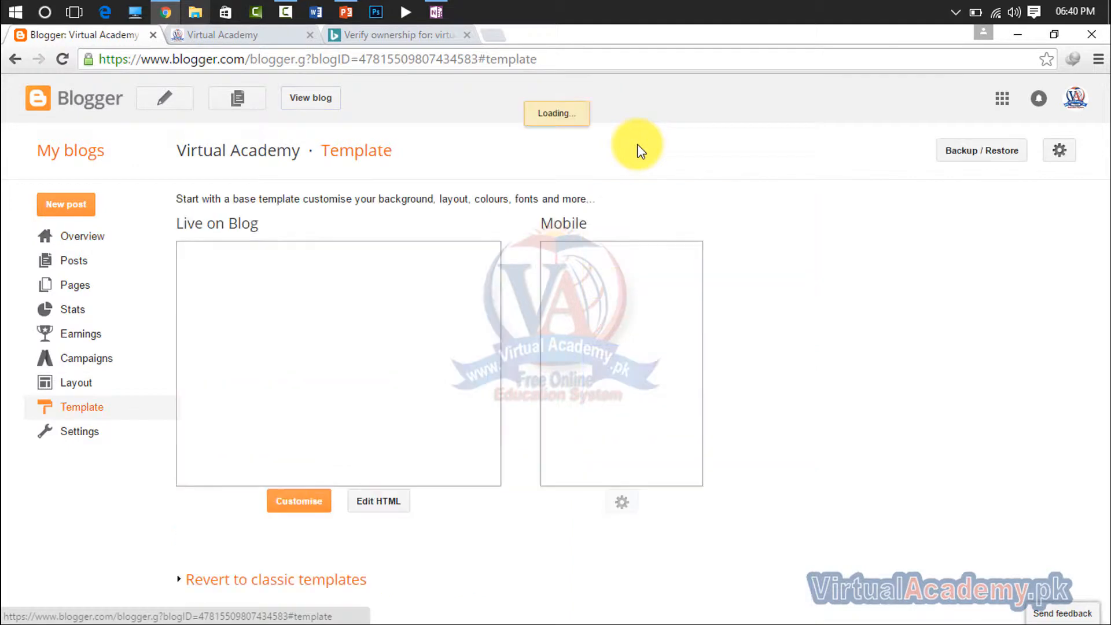
pyautogui.press('Return')
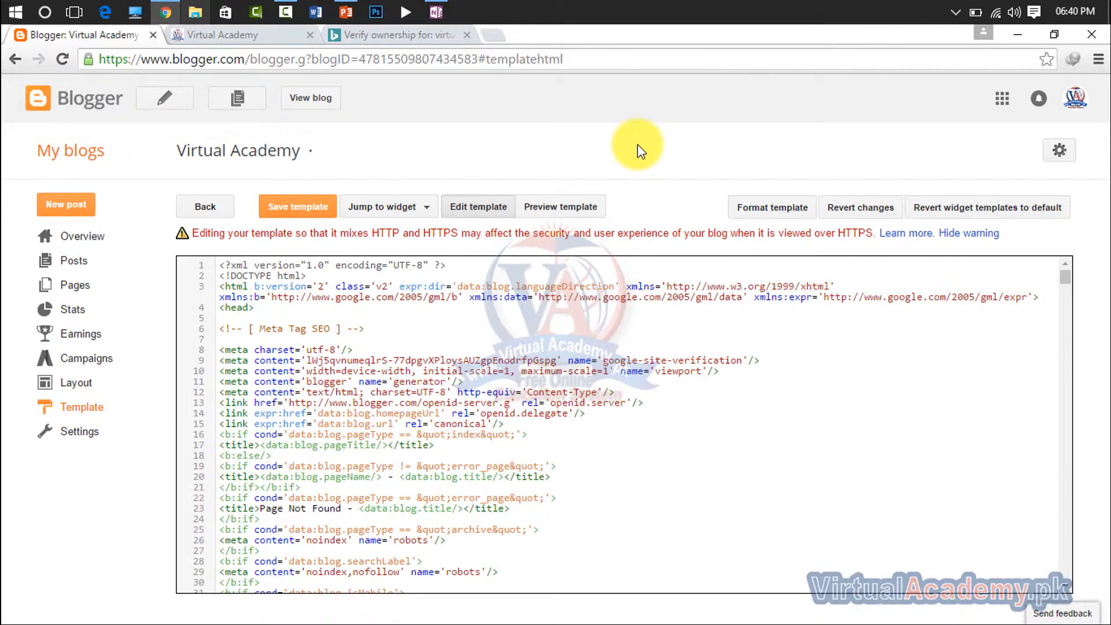
# Paste the Bing verification meta tag on a new line below the utf-8 charset tag in the template's head, and save the template.
pyautogui.press('Down')
pyautogui.press('End')
pyautogui.hotkey('shift', 'Left')
pyautogui.hotkey('shift', 'Left')
pyautogui.hotkey('shift', 'Left')
pyautogui.press('Right')
pyautogui.press('Return')
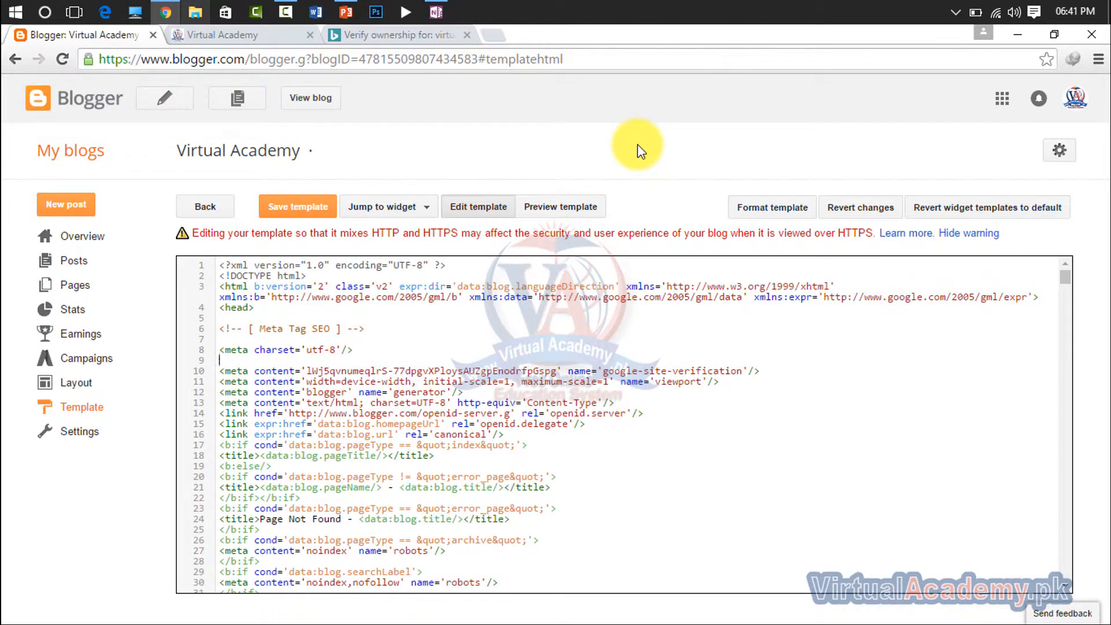
pyautogui.hotkey('ctrl', 'v')
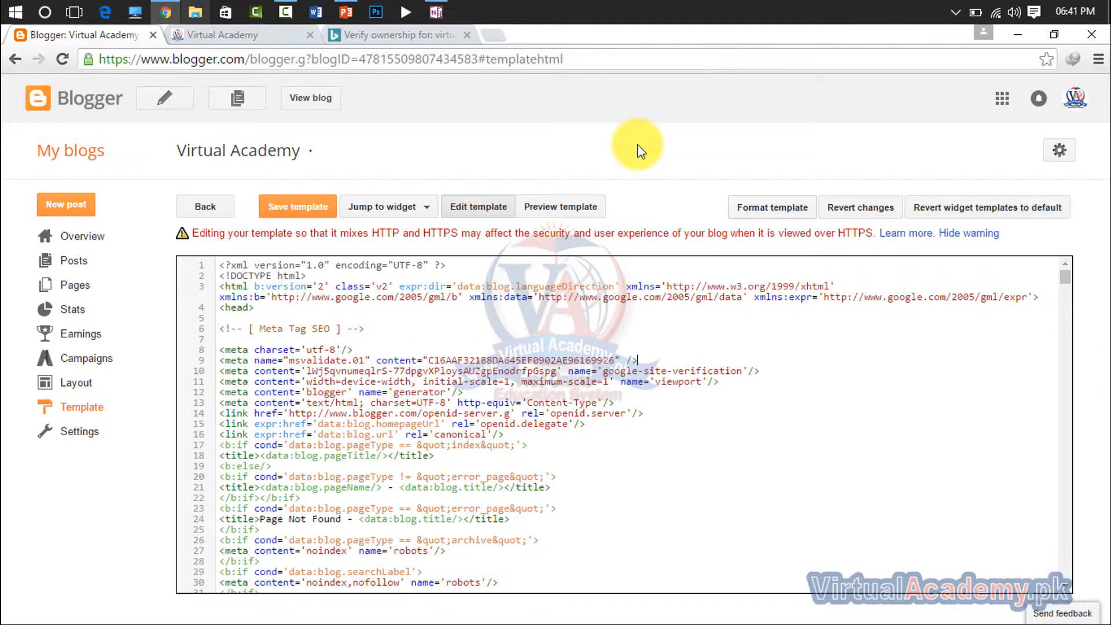
pyautogui.hotkey('ctrl', 's')
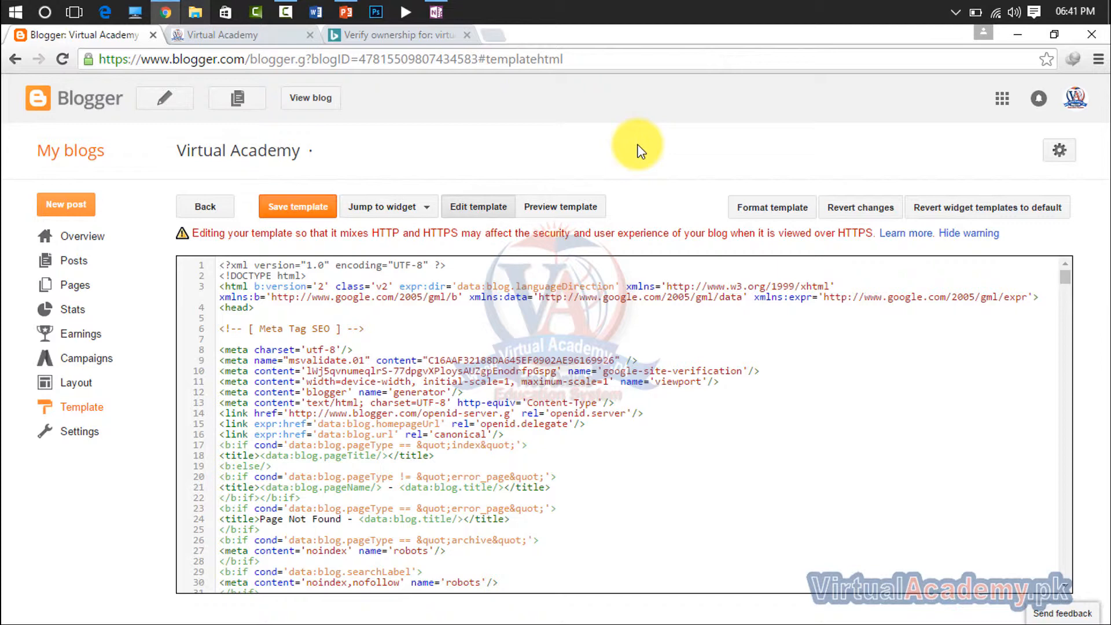
# Verify the blog's ownership in Bing Webmaster and return to the site's dashboard from the Add a Site page.
pyautogui.hotkey('ctrl', 'shift', 'Tab')
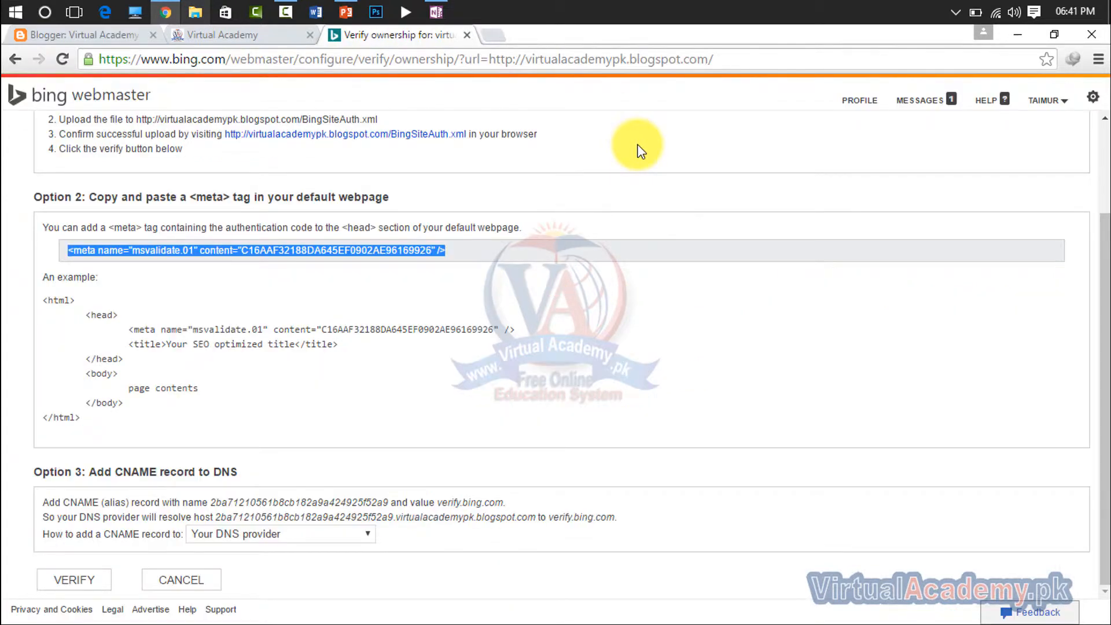
pyautogui.press('Return')
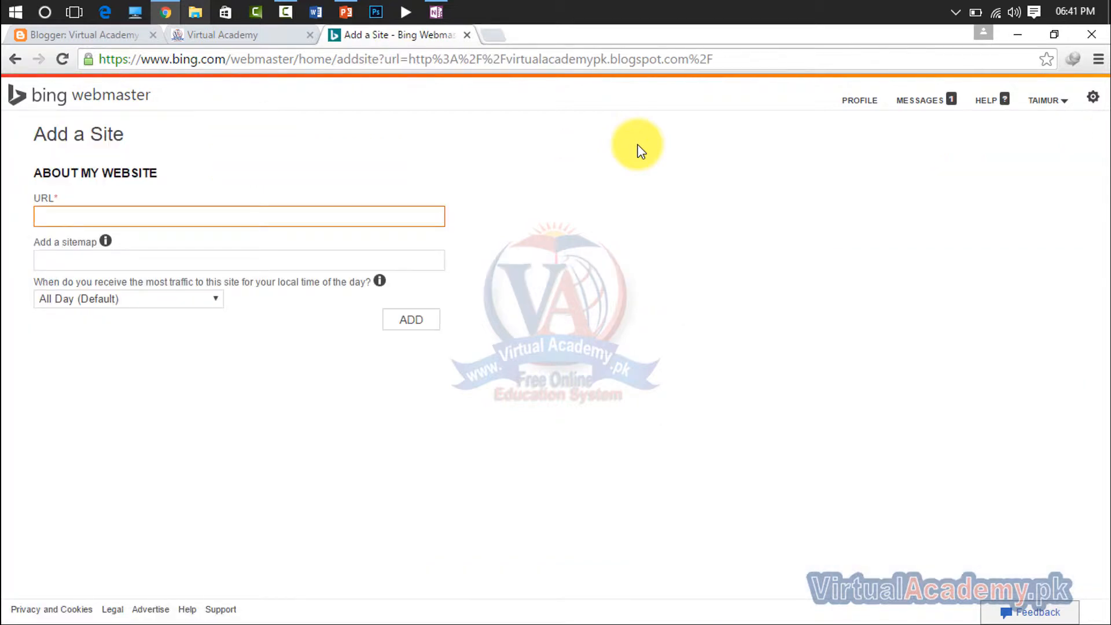
pyautogui.hotkey('alt', 'Left')
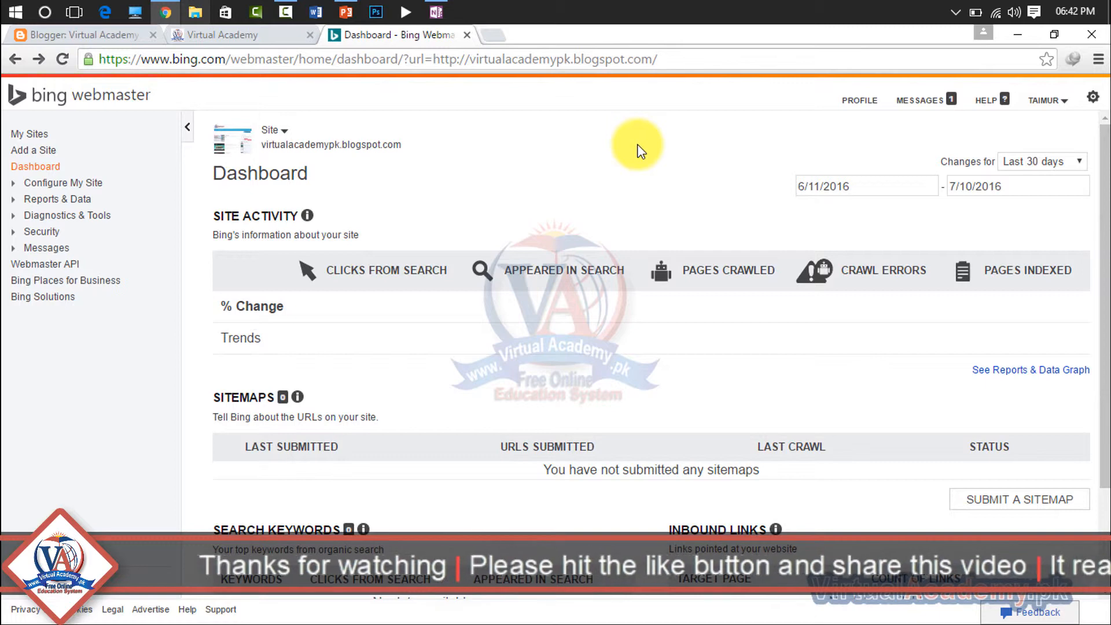
# Look over the blog's Bing Webmaster dashboard, including sitemaps, search keywords and inbound links, and close the page.
pyautogui.scroll(-2, 640, 151)
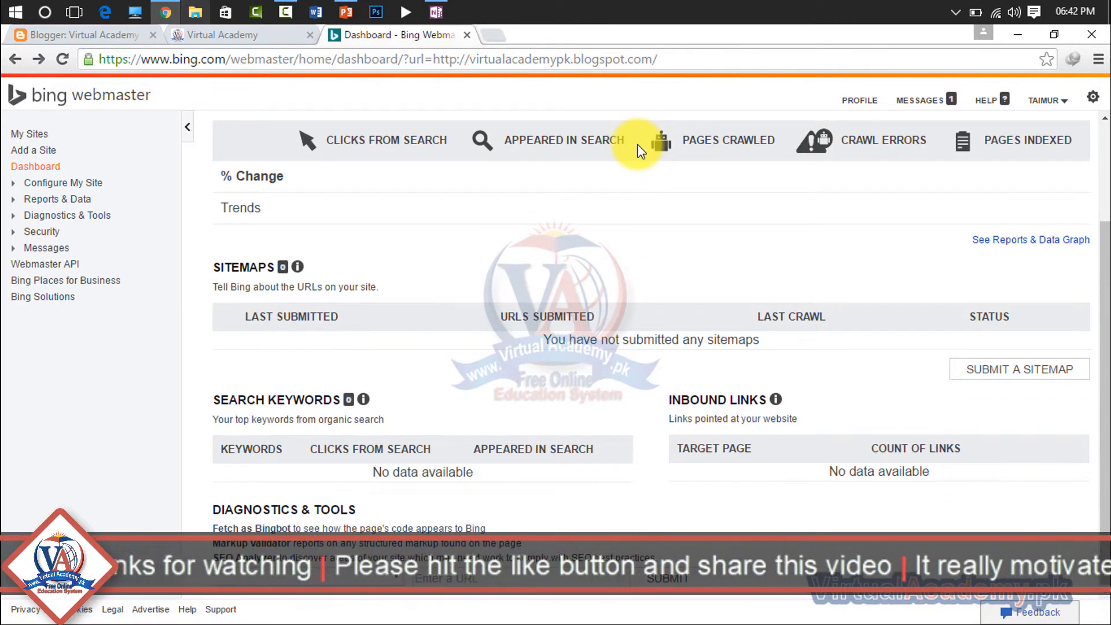
pyautogui.scroll(2, 640, 151)
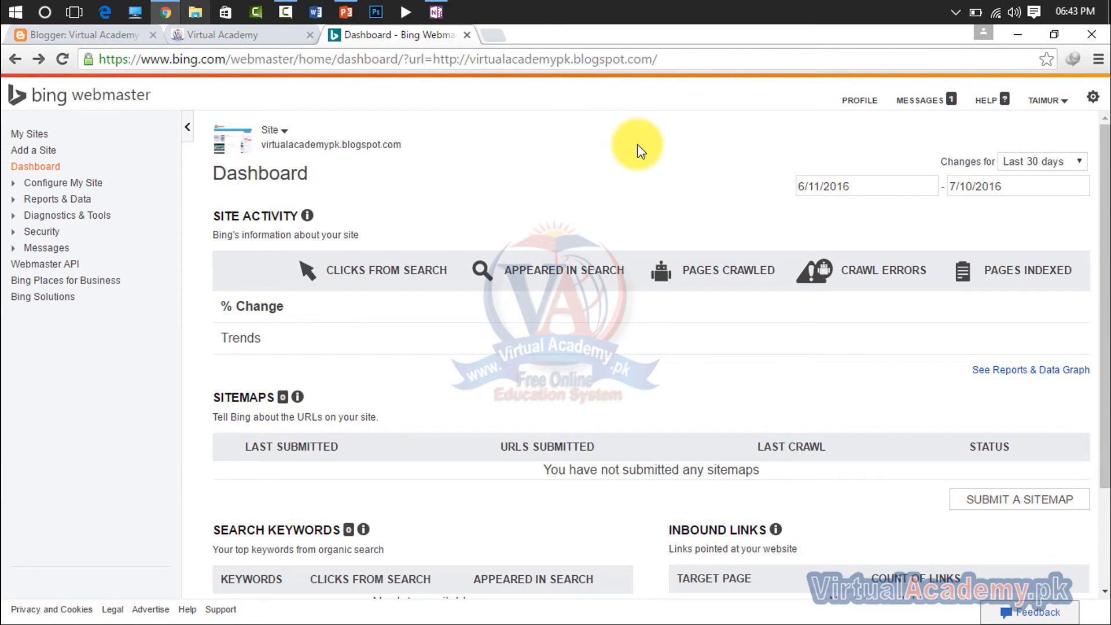
pyautogui.hotkey('ctrl', 'w')
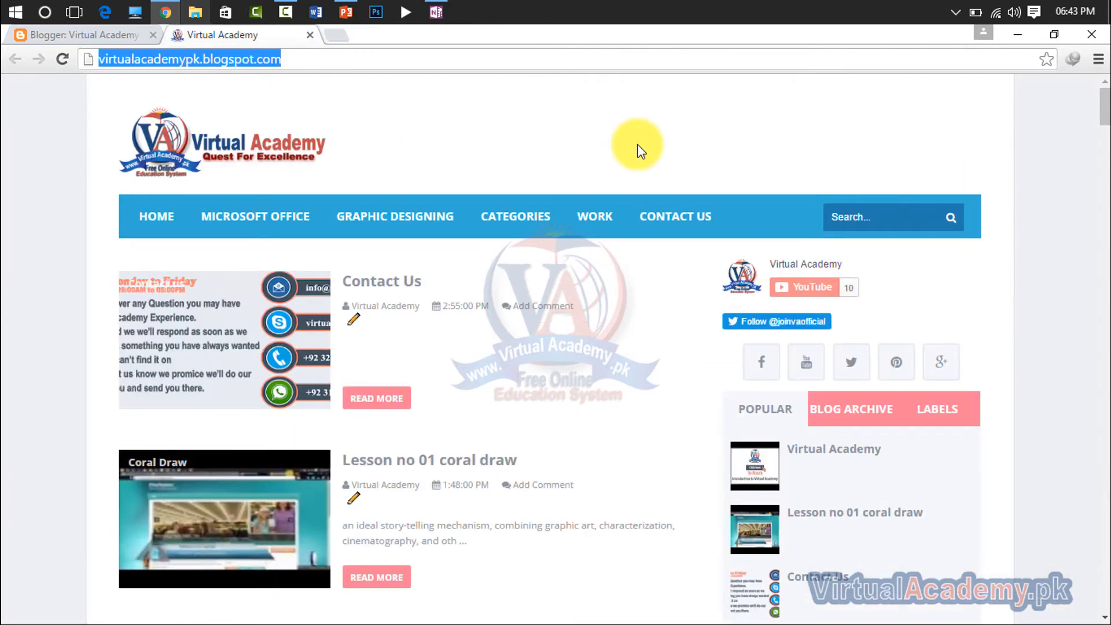